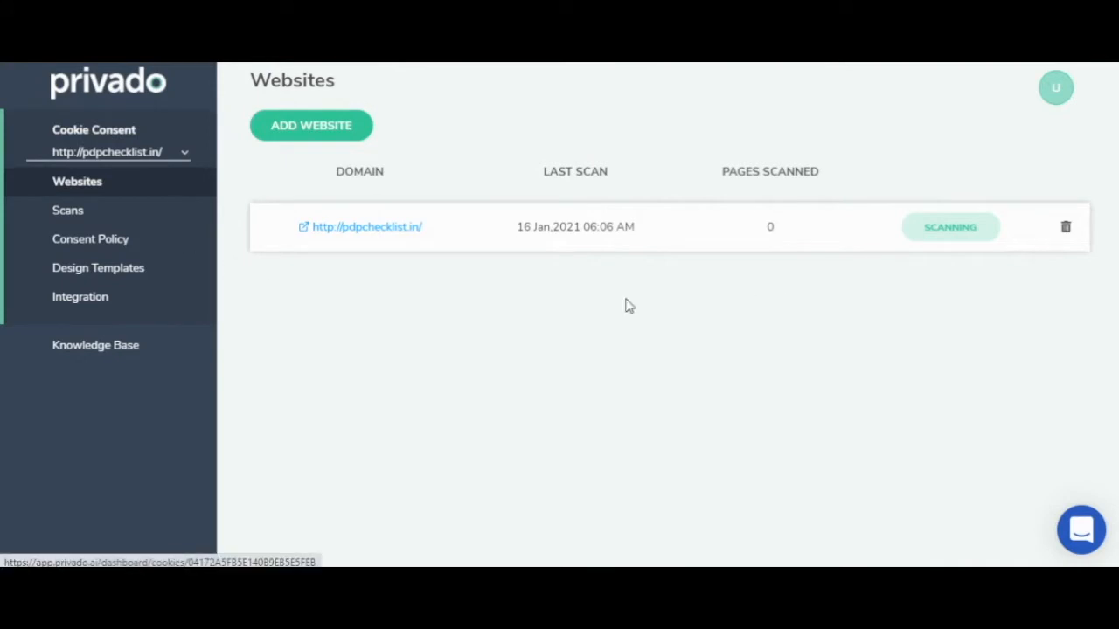
Check the site's cookie scan results and review the Default rule in the consent policy
click(153, 210)
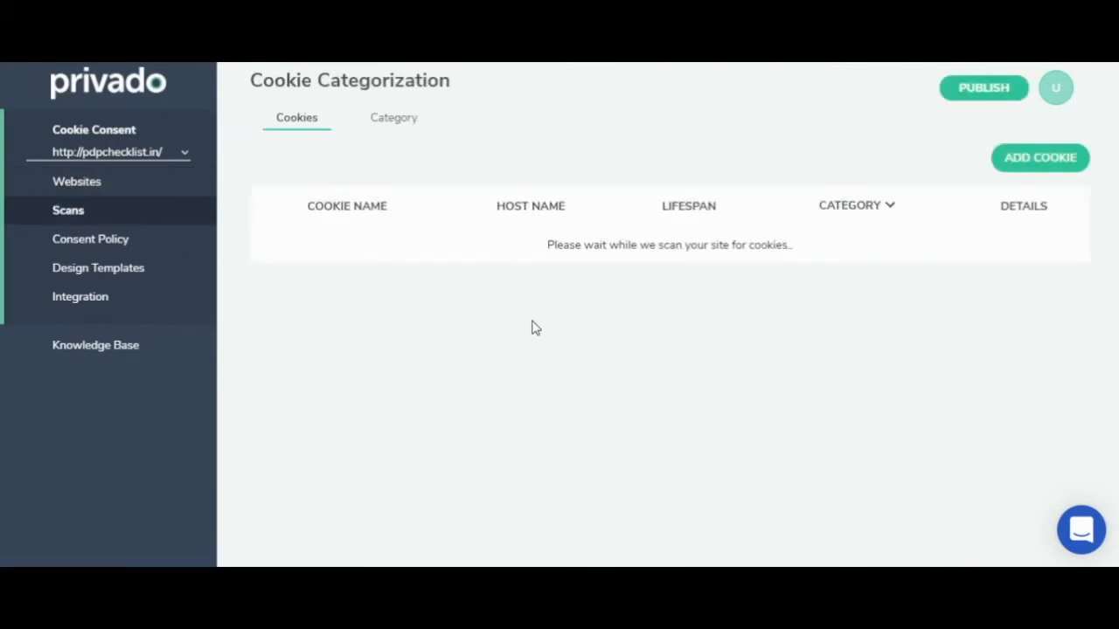
click(159, 248)
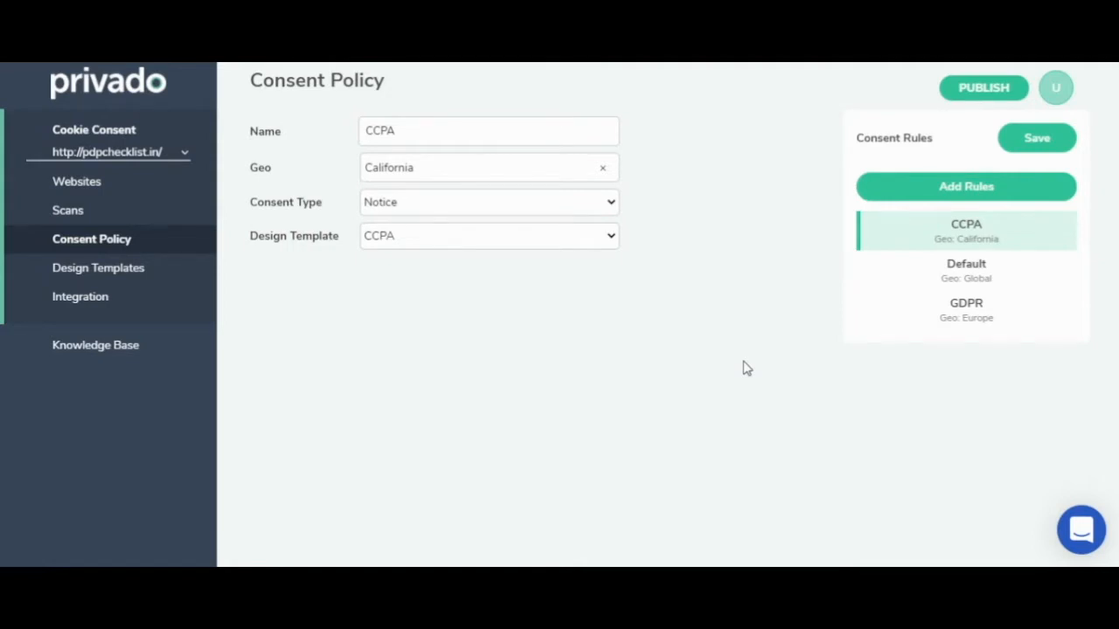
click(904, 277)
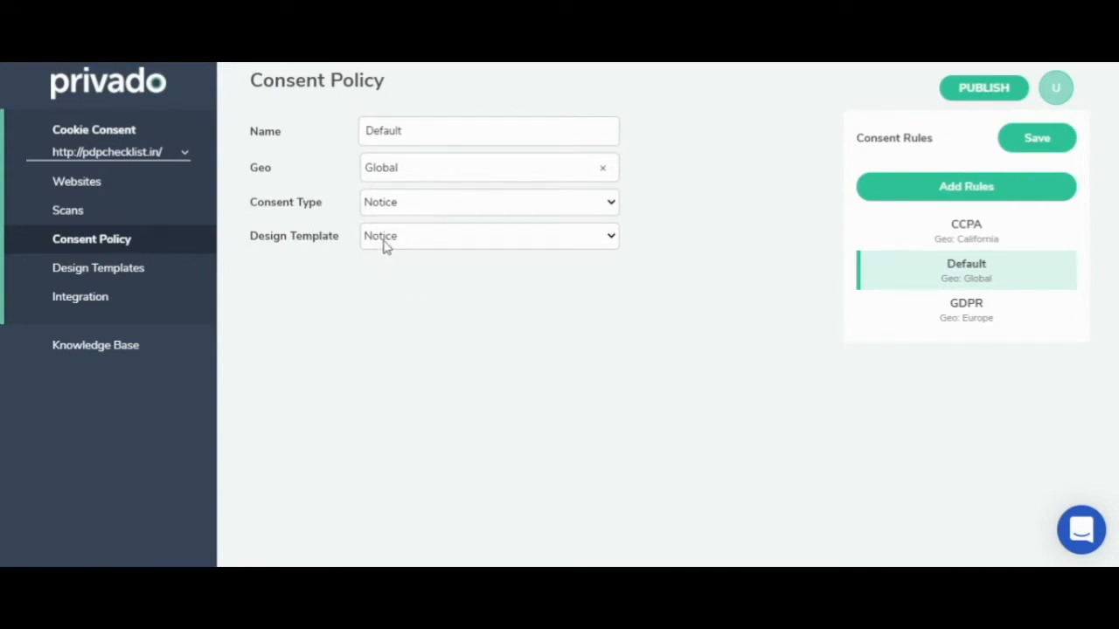
Preview the Notice cookie banner among the design templates
click(189, 270)
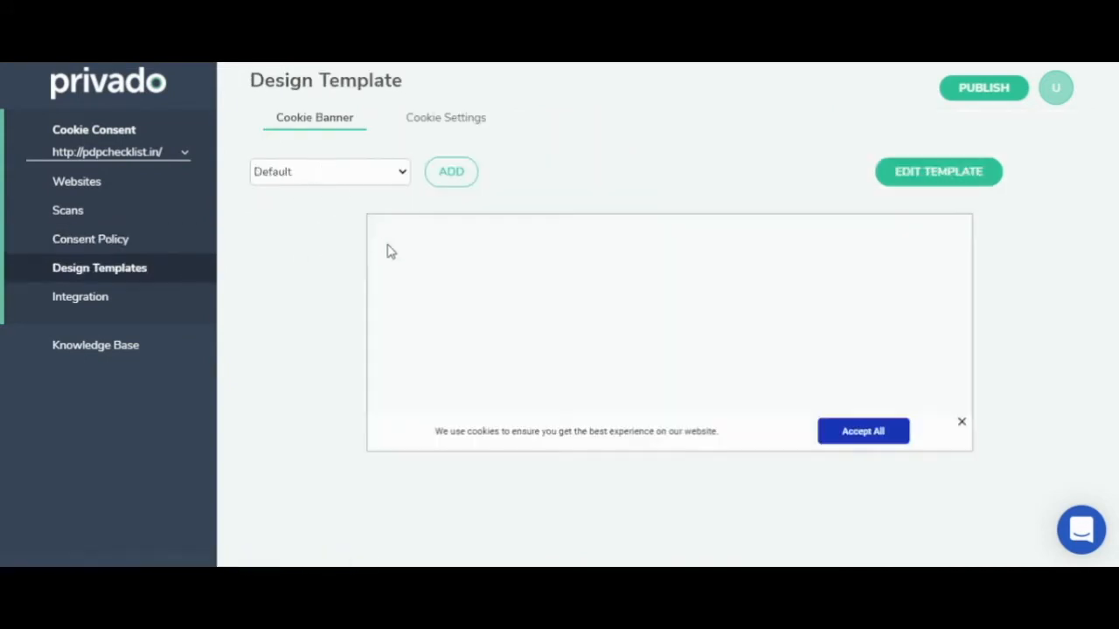
click(357, 173)
click(332, 210)
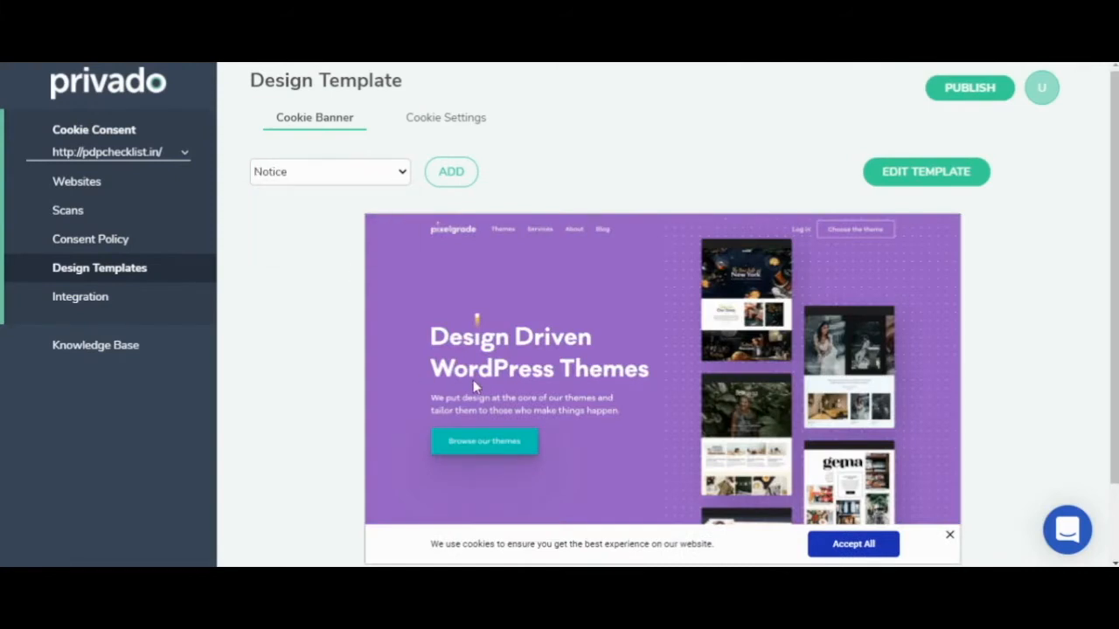
scroll(473, 379, down, 1)
scroll(671, 278, up, 1)
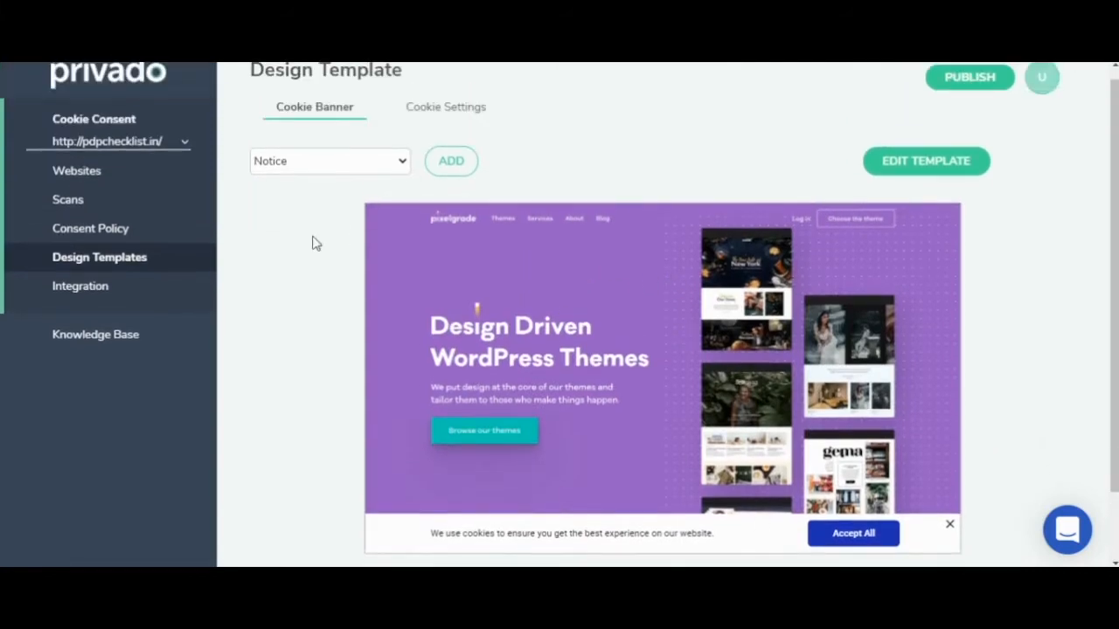
Review the GDPR consent rule and preview the GDPR cookie banner template
click(167, 232)
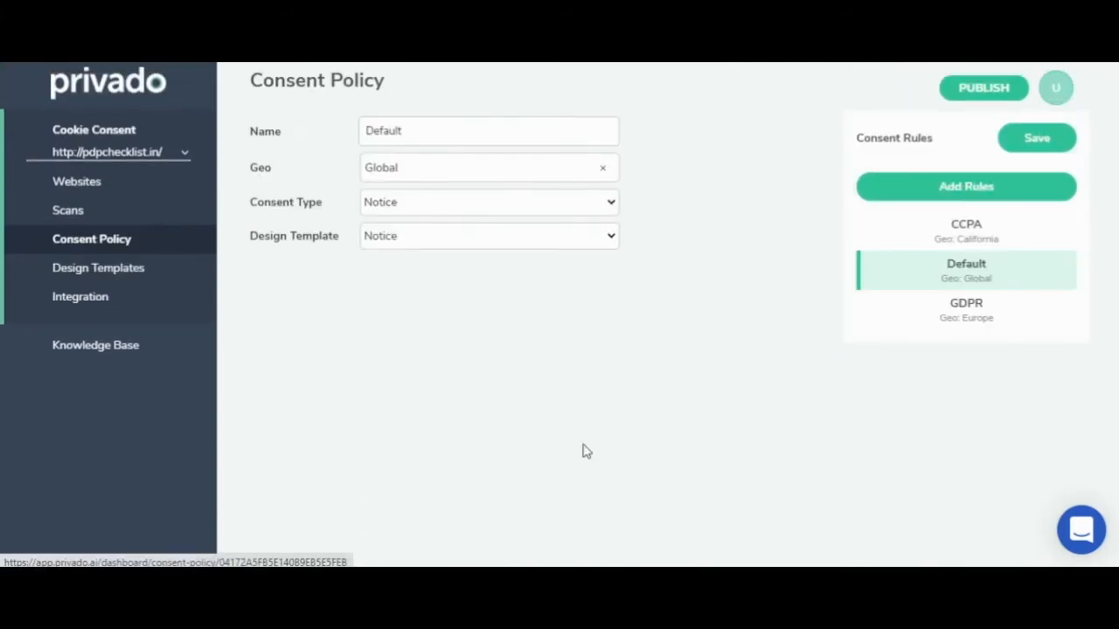
click(958, 303)
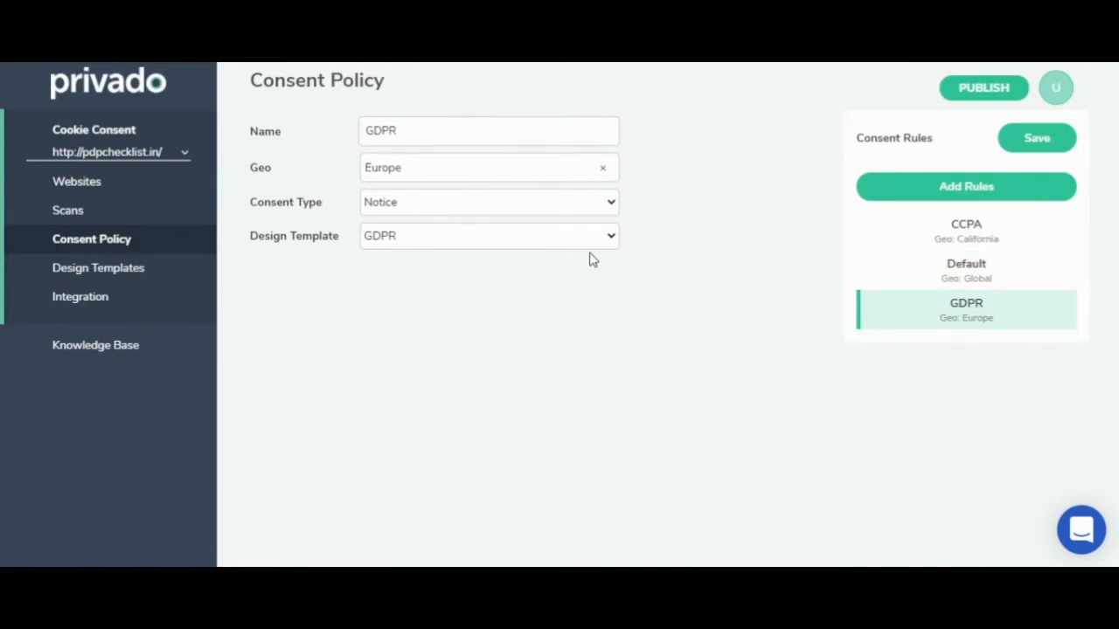
click(96, 270)
click(313, 175)
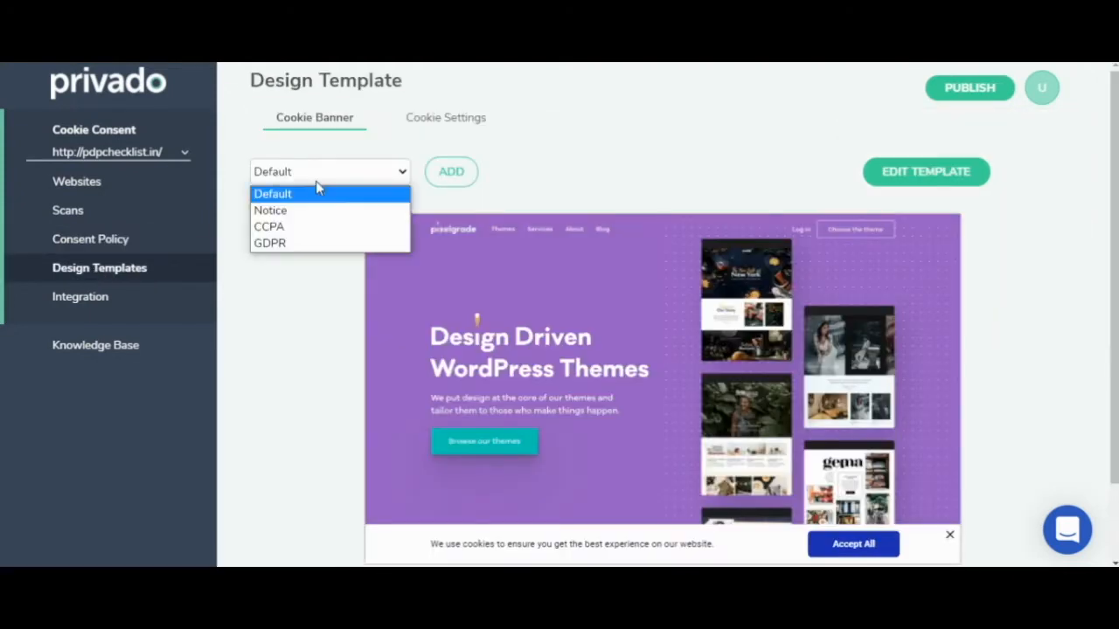
click(313, 243)
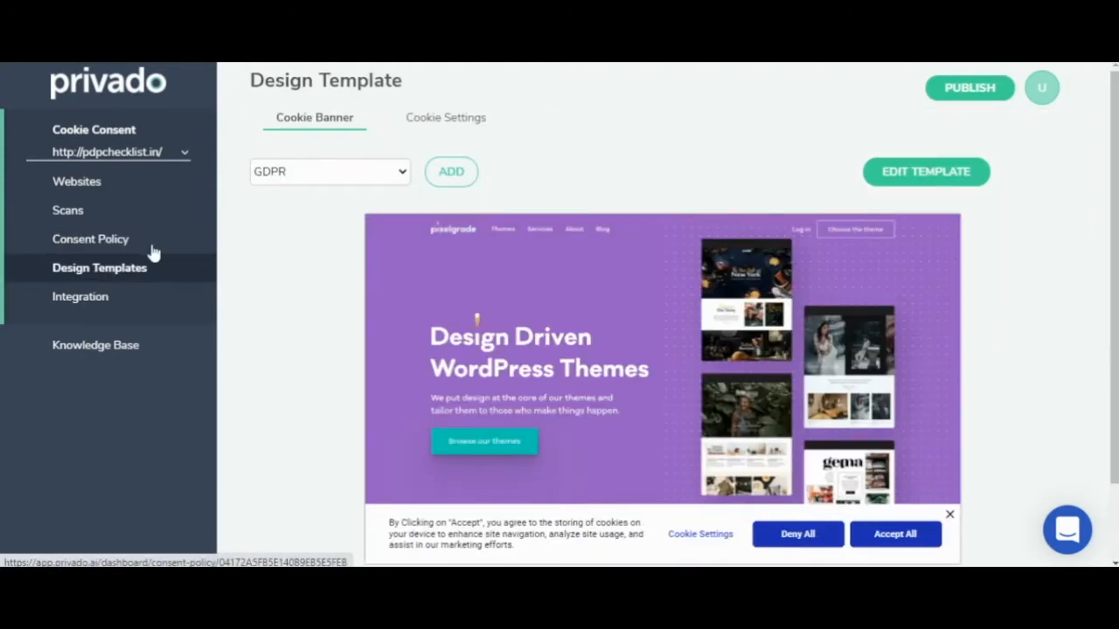
Preview the CCPA cookie banner template and review the CCPA and Default consent rules
click(290, 175)
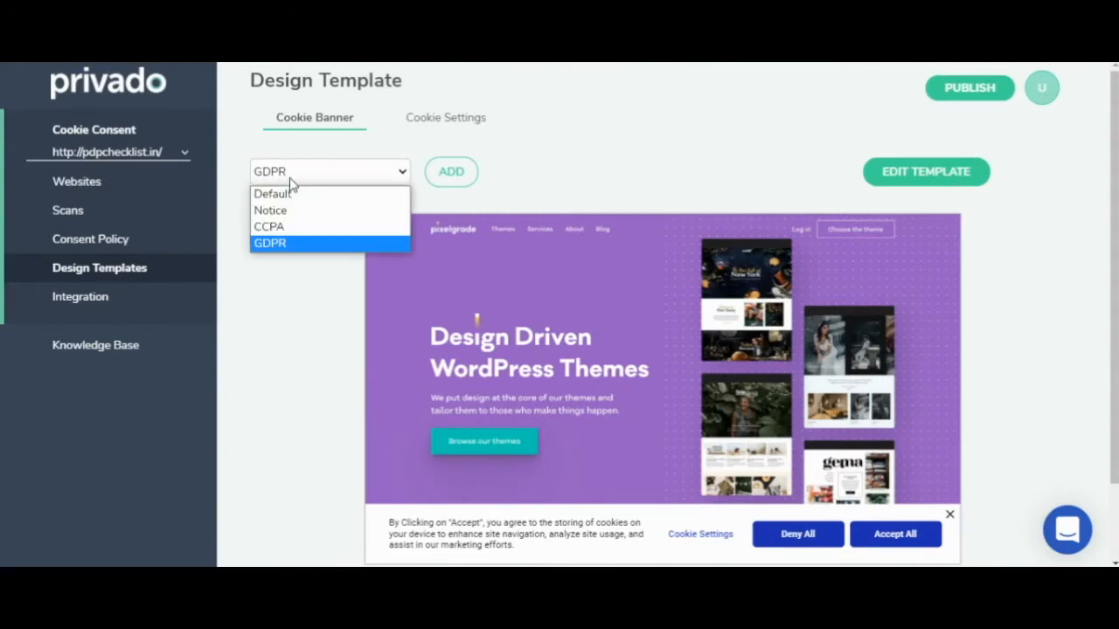
click(289, 226)
click(155, 245)
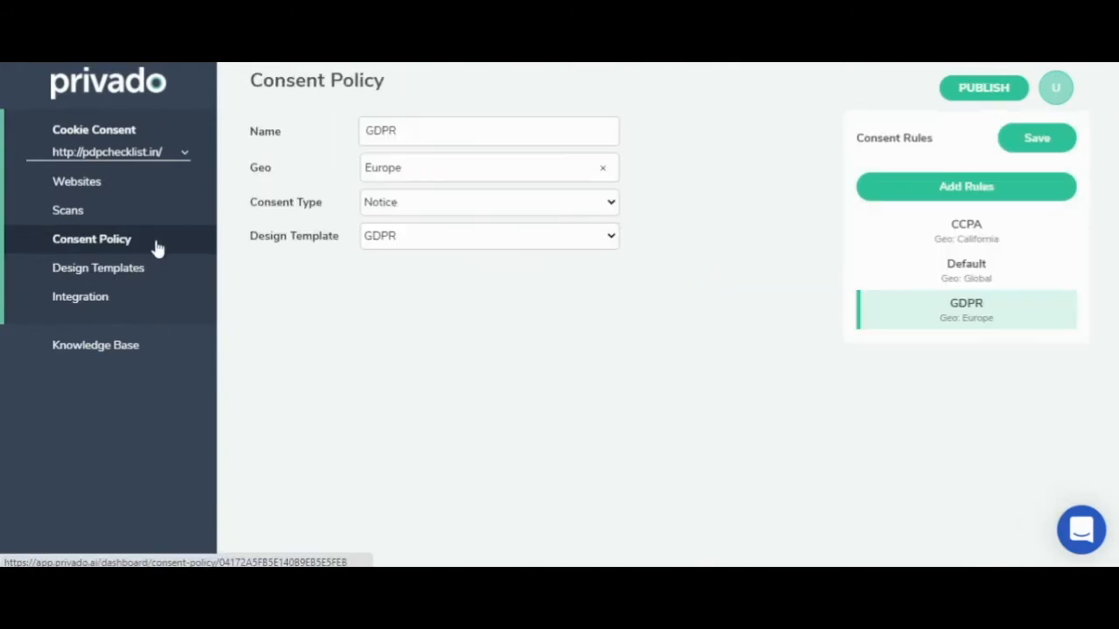
click(939, 245)
click(879, 271)
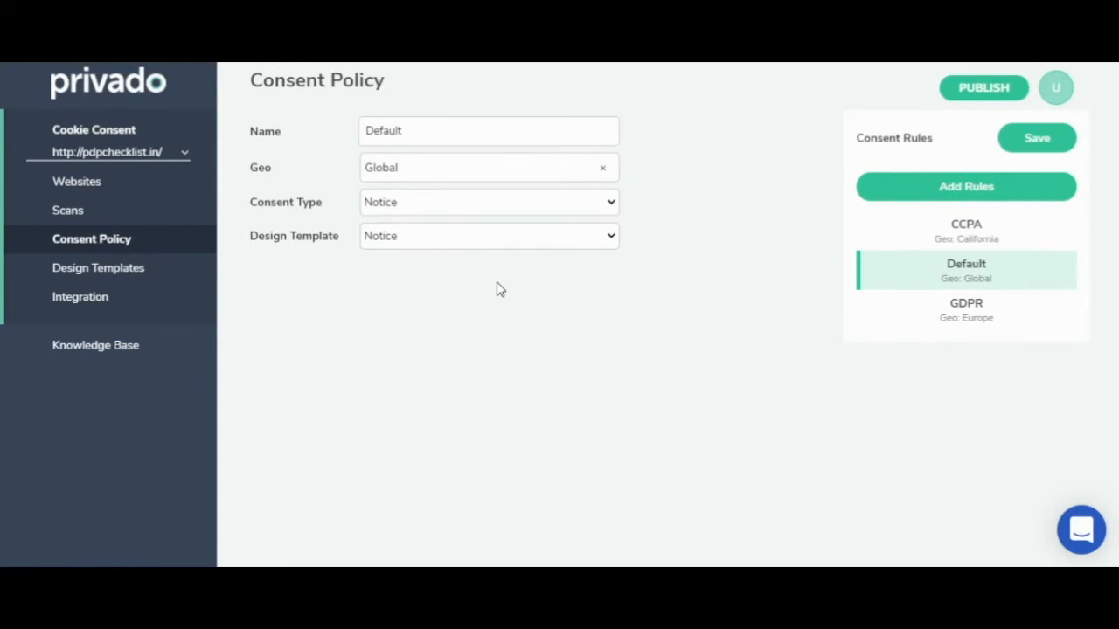
Set the GDPR rule's consent type to Opt-In and save the consent policy
click(982, 326)
click(570, 209)
click(549, 225)
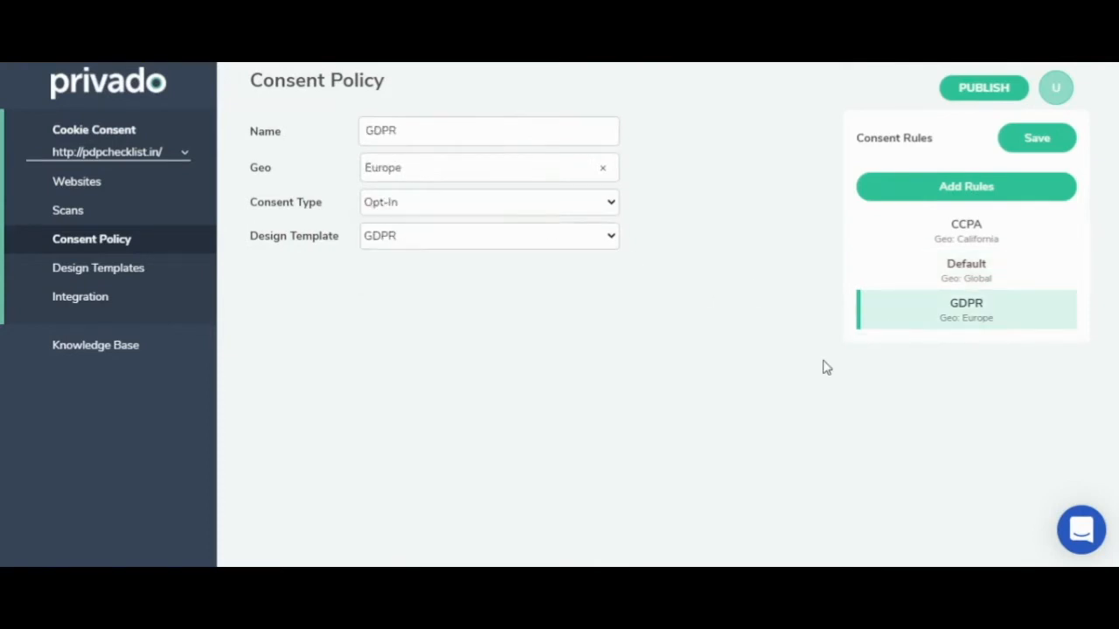
click(1036, 142)
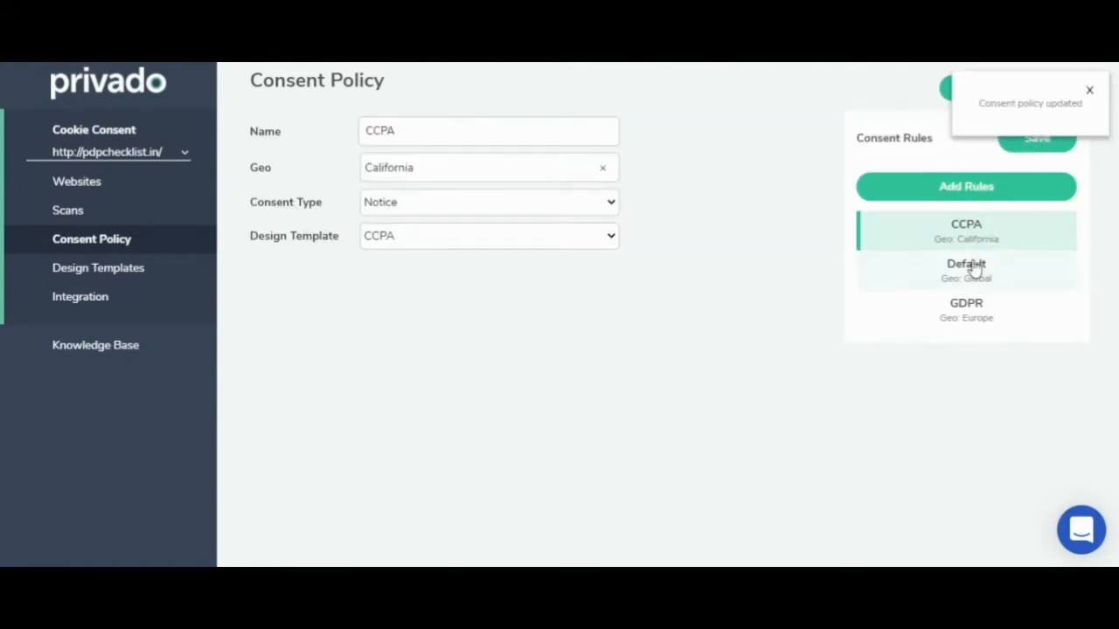
Set the CCPA rule's consent type to Opt-Out and save the consent policy
click(605, 207)
click(553, 256)
click(1025, 144)
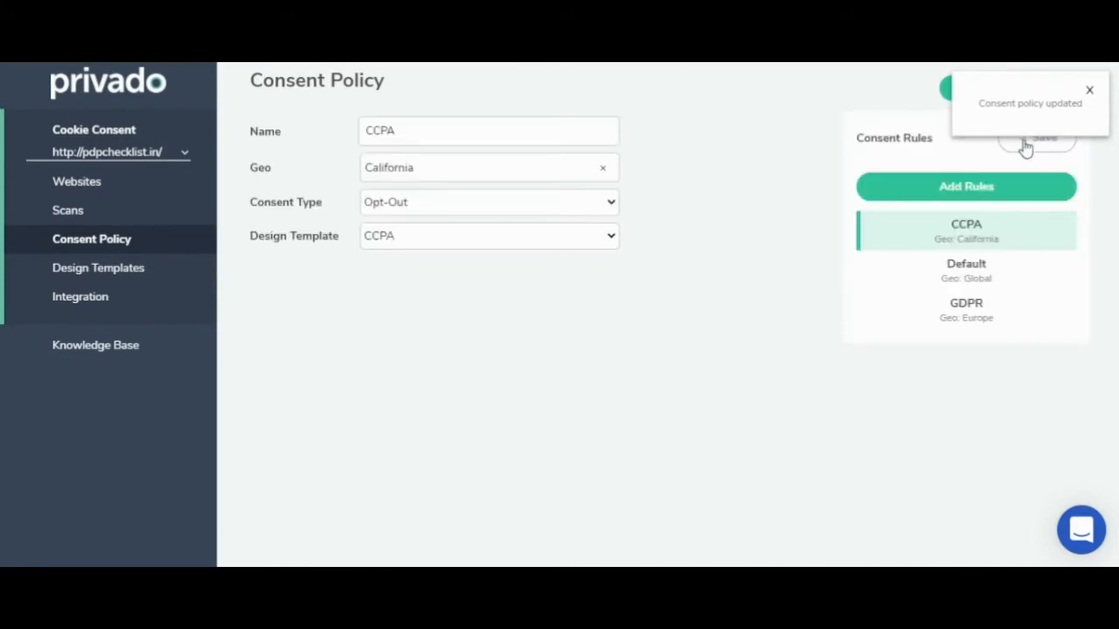
Review the settings of the Default, CCPA and GDPR consent rules
click(896, 288)
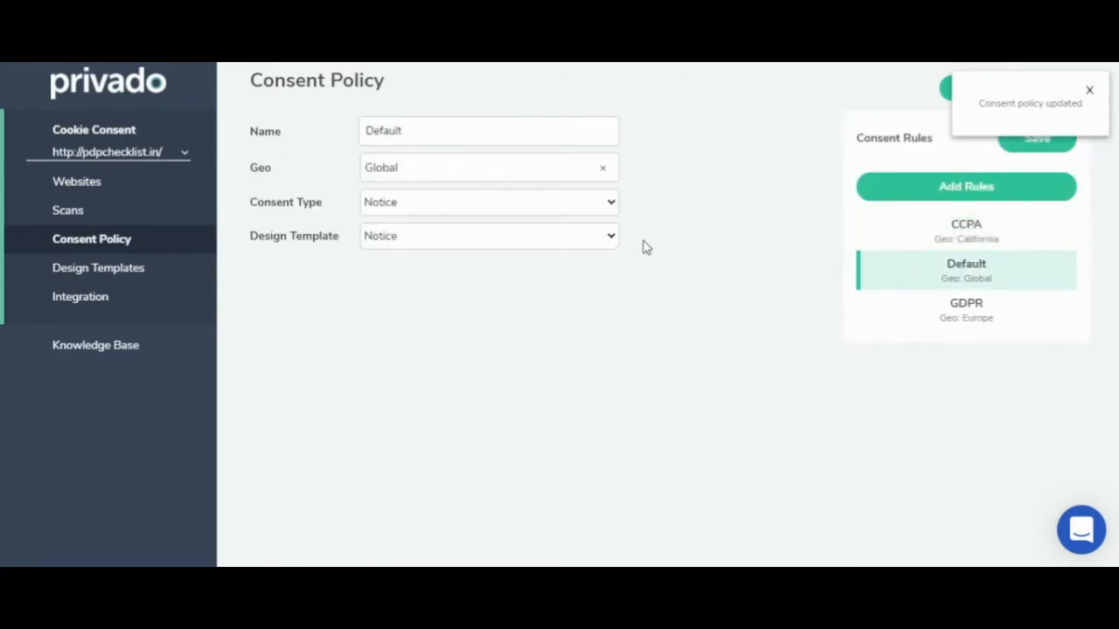
click(878, 246)
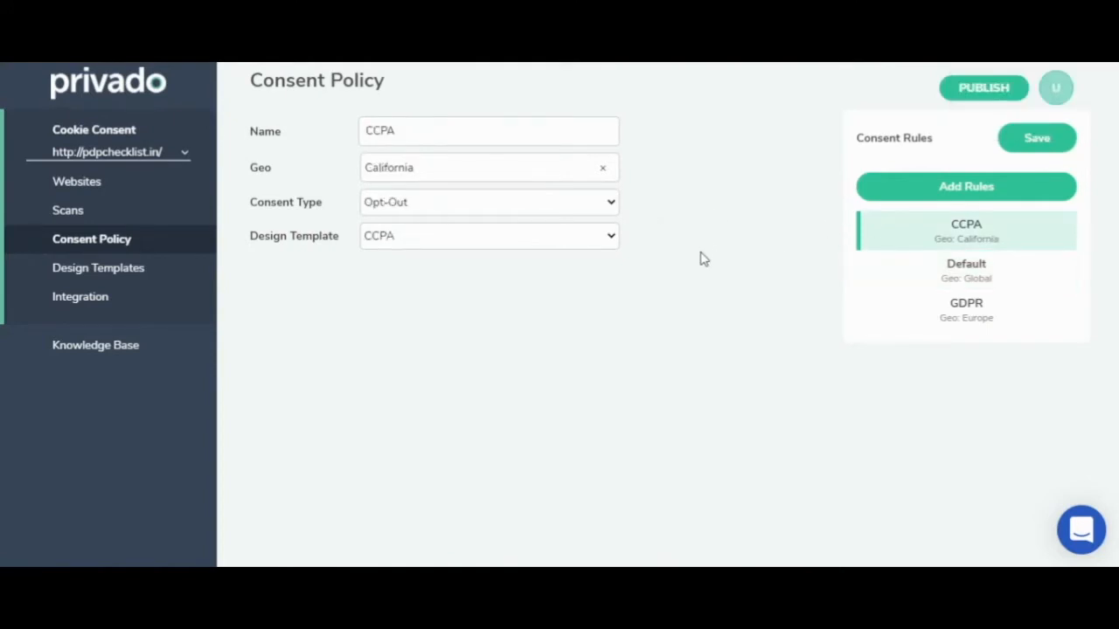
click(898, 324)
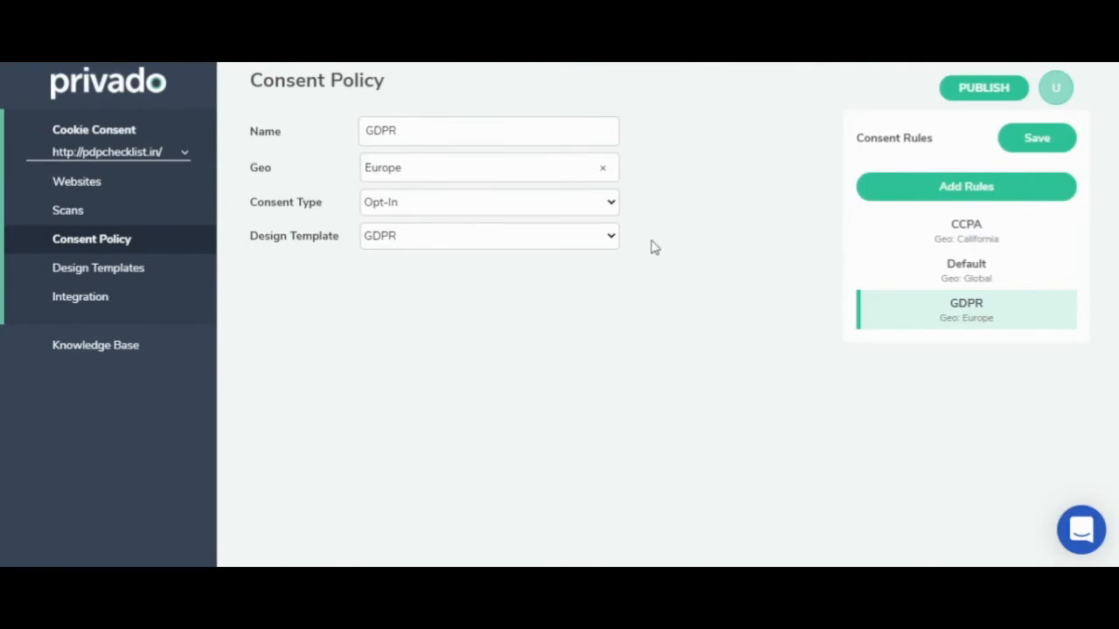
Edit the GDPR cookie banner template so that its notice text ends with "and help us monetize."
click(187, 274)
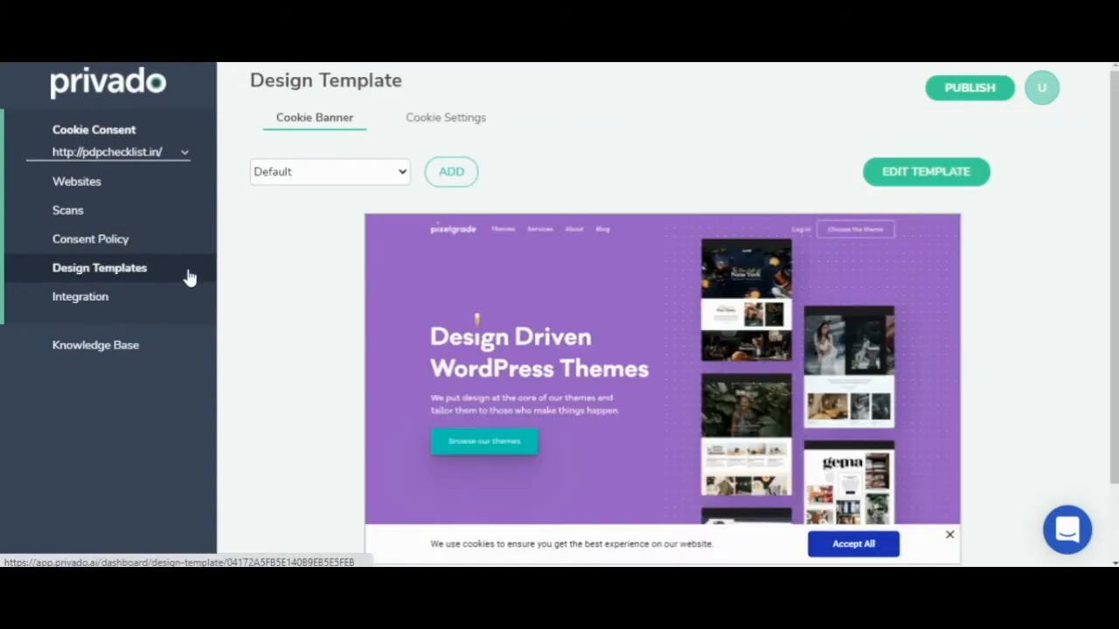
click(341, 173)
click(332, 243)
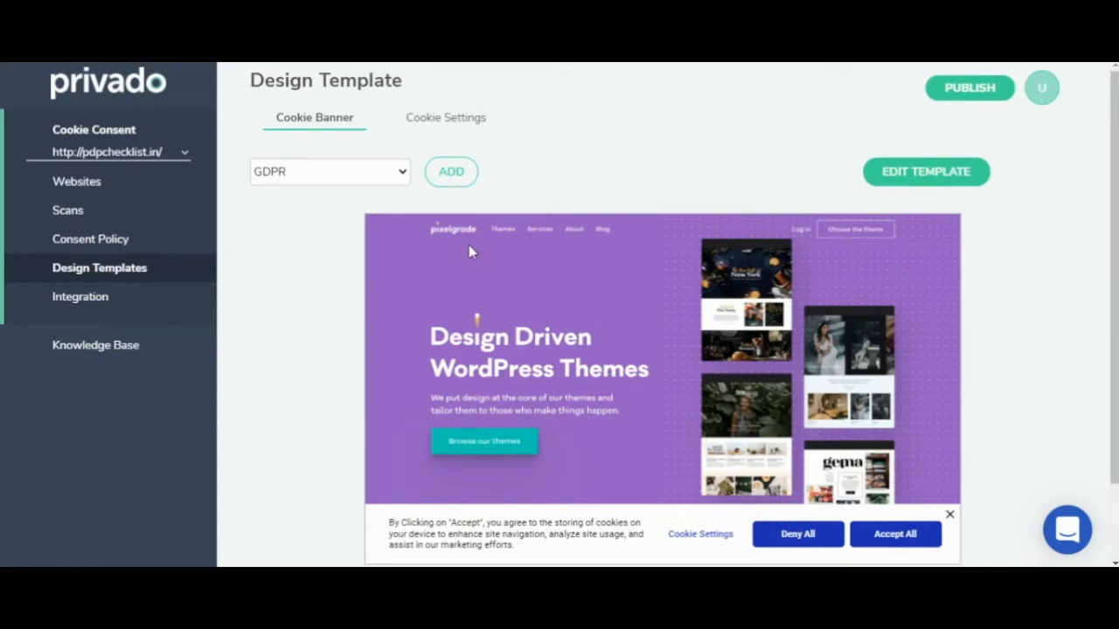
click(958, 180)
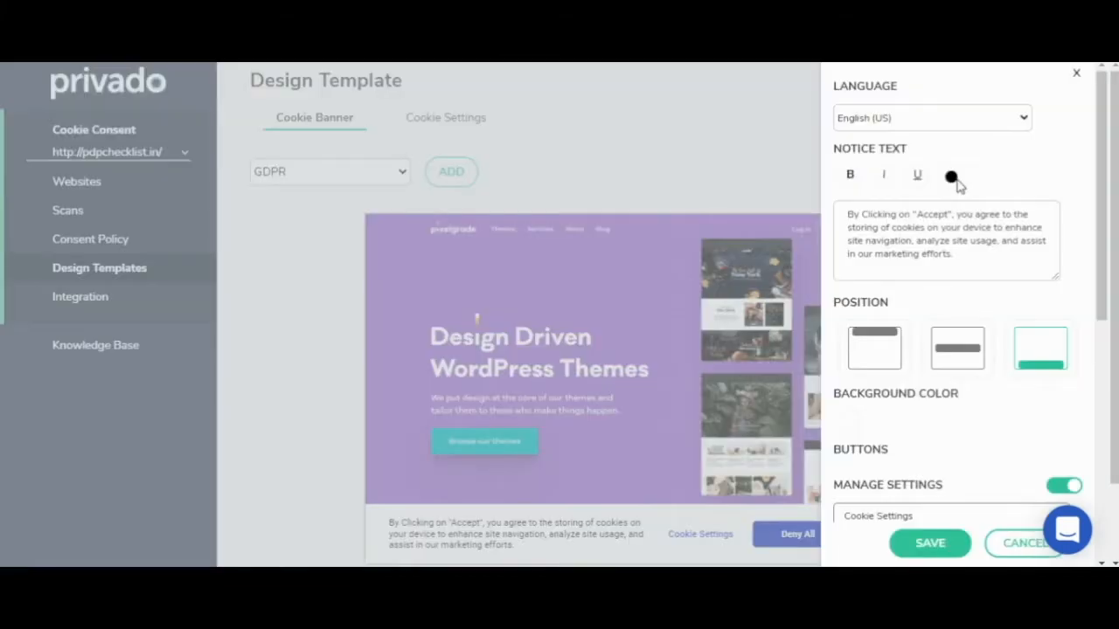
click(995, 266)
text(and help us moneti)
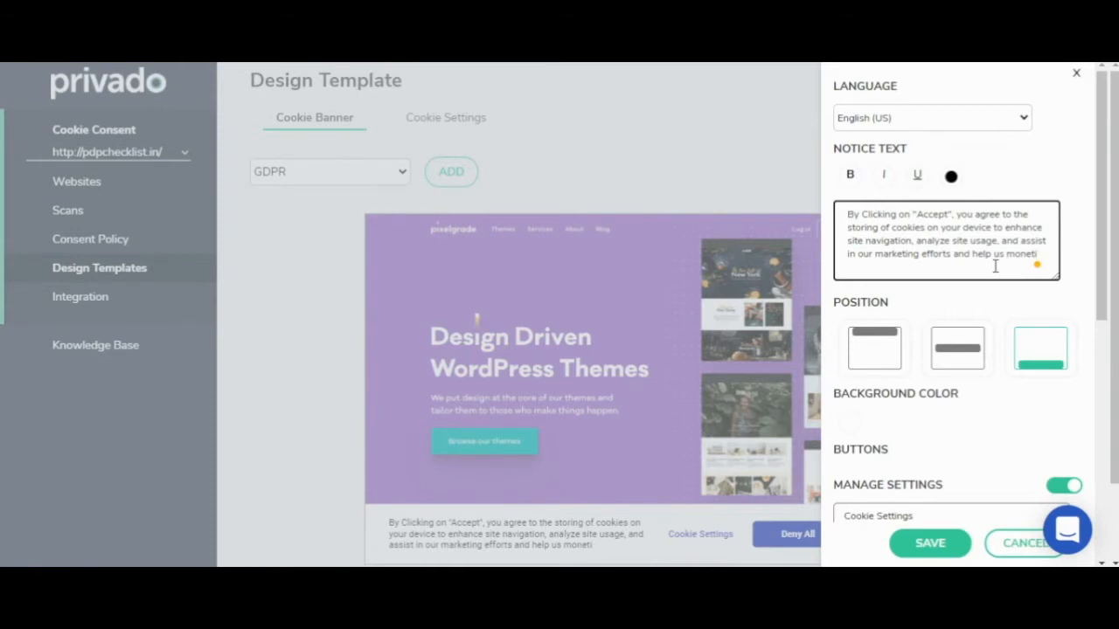
text(ze.)
Try the dark brown background colour 523333 on the GDPR banner and return it to white FFFFFF
scroll(997, 271, down, 1)
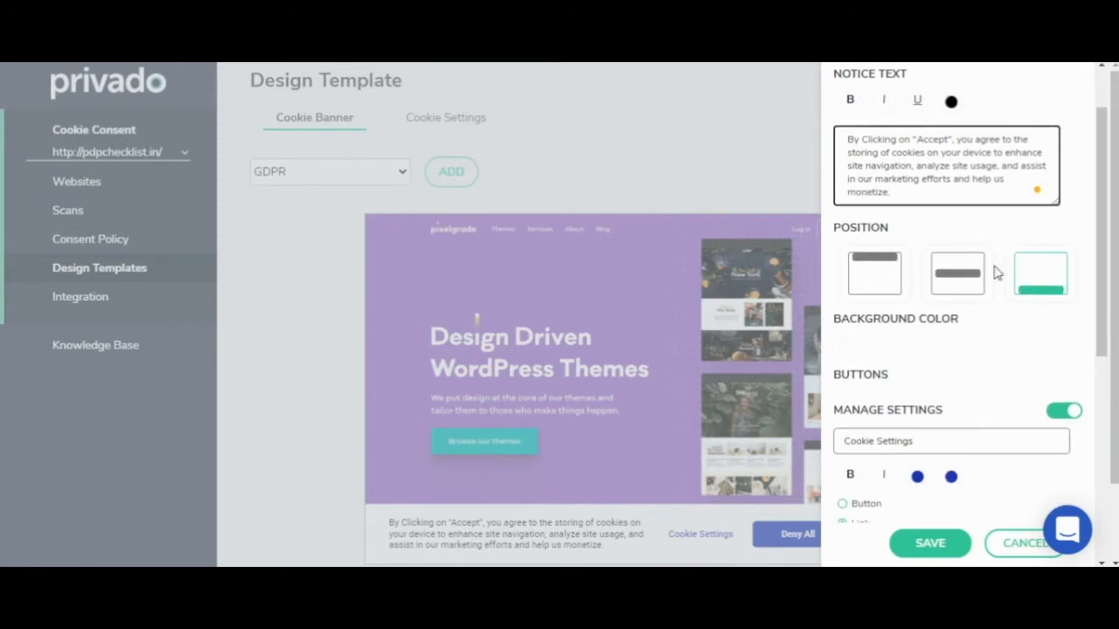
click(855, 288)
click(1058, 270)
scroll(986, 337, down, 1)
click(855, 294)
click(923, 384)
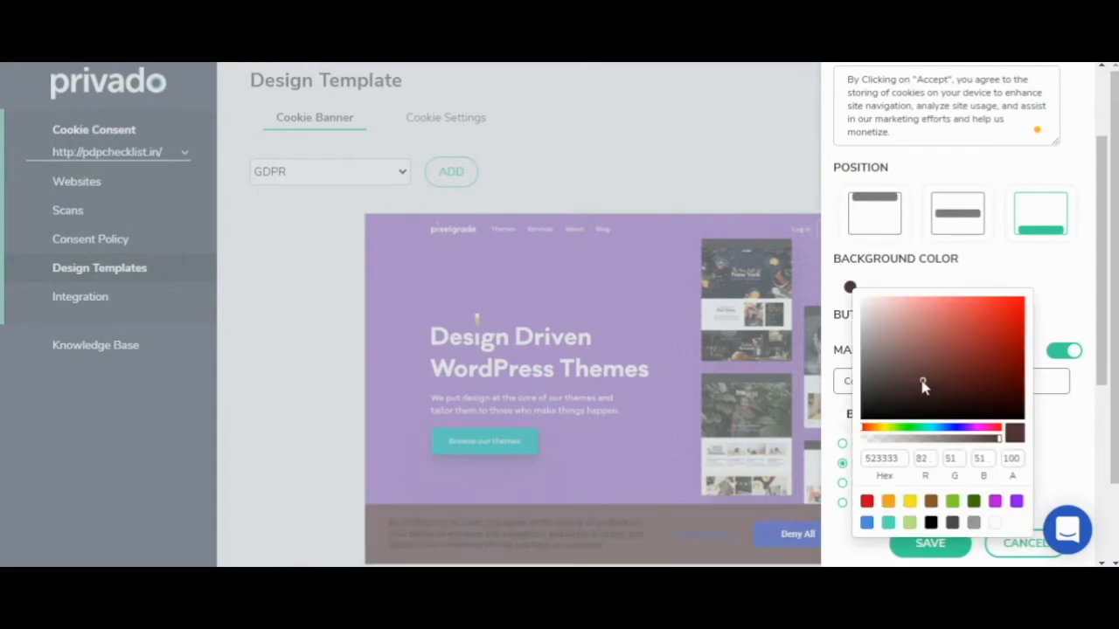
click(995, 524)
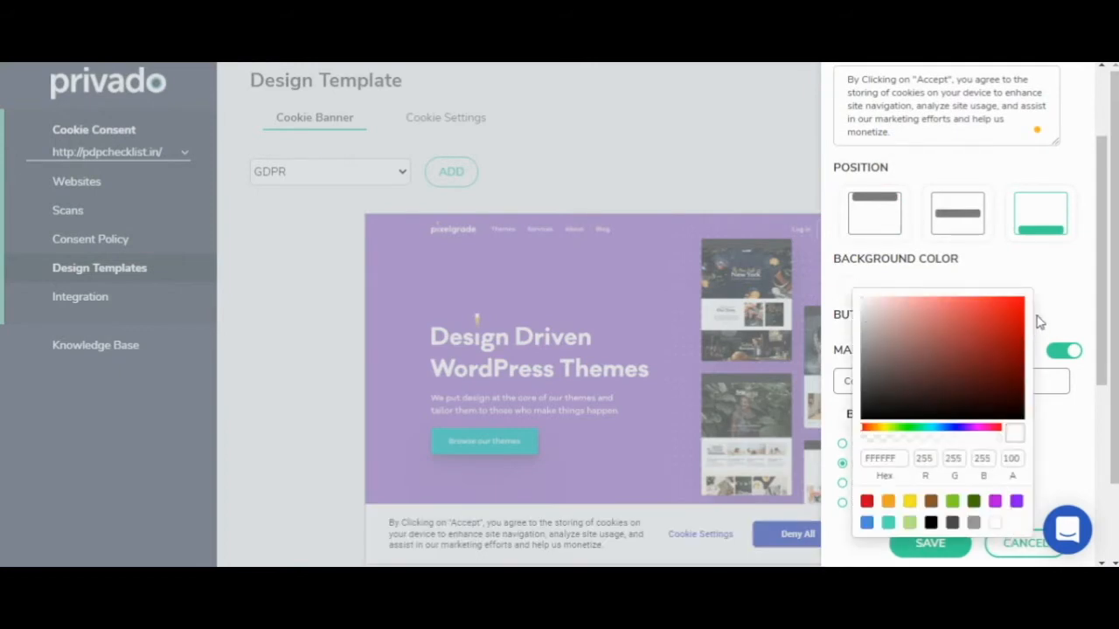
click(1053, 313)
Change the label of the banner's cookie settings link to "Manage Settings"
key(ctrl+a)
key(BackSpace)
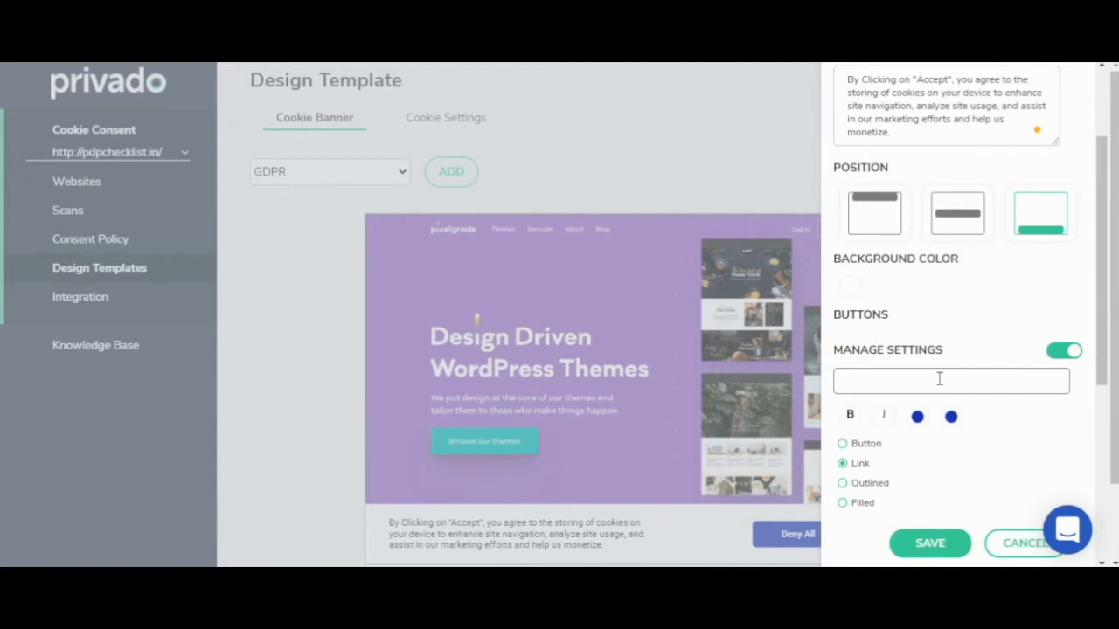
text(Manage Settings)
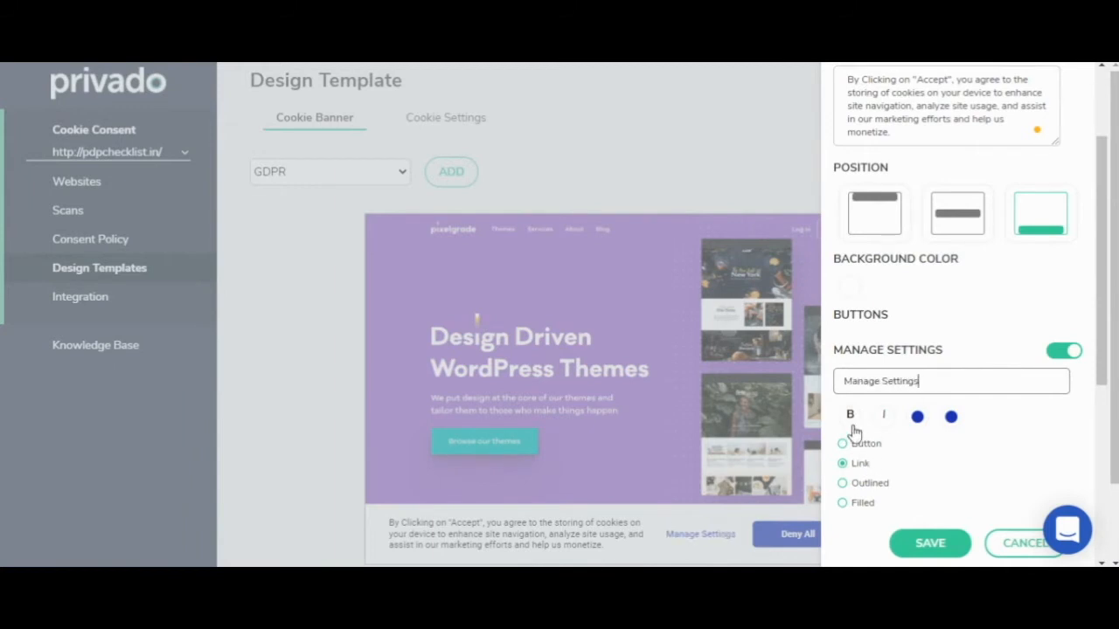
Style the Manage Settings control as a filled button with white FFFFFF text
click(870, 448)
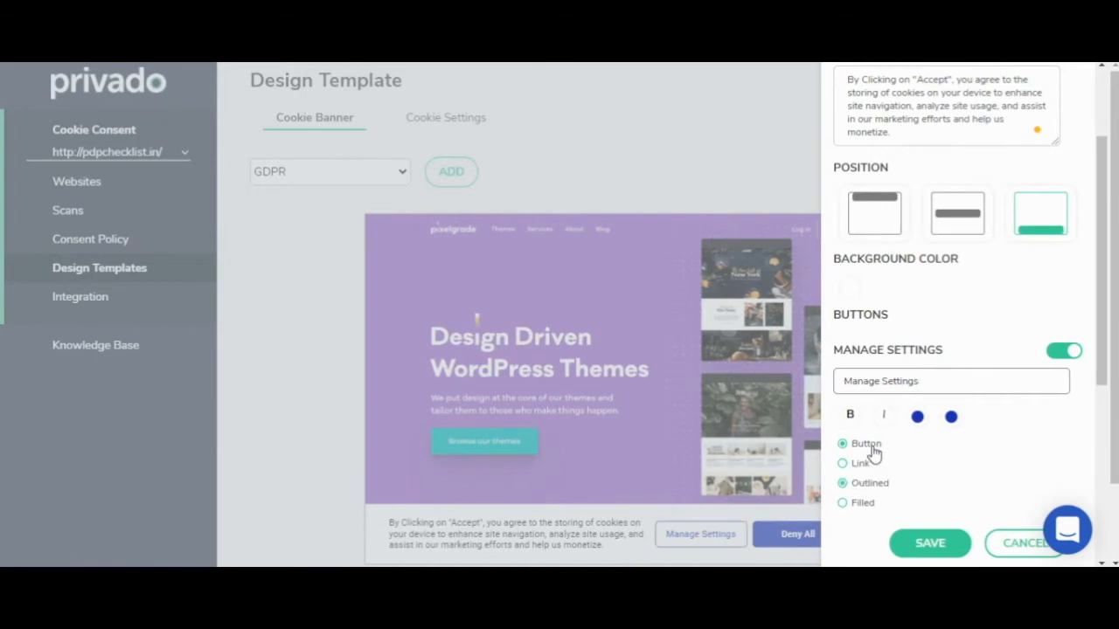
click(866, 504)
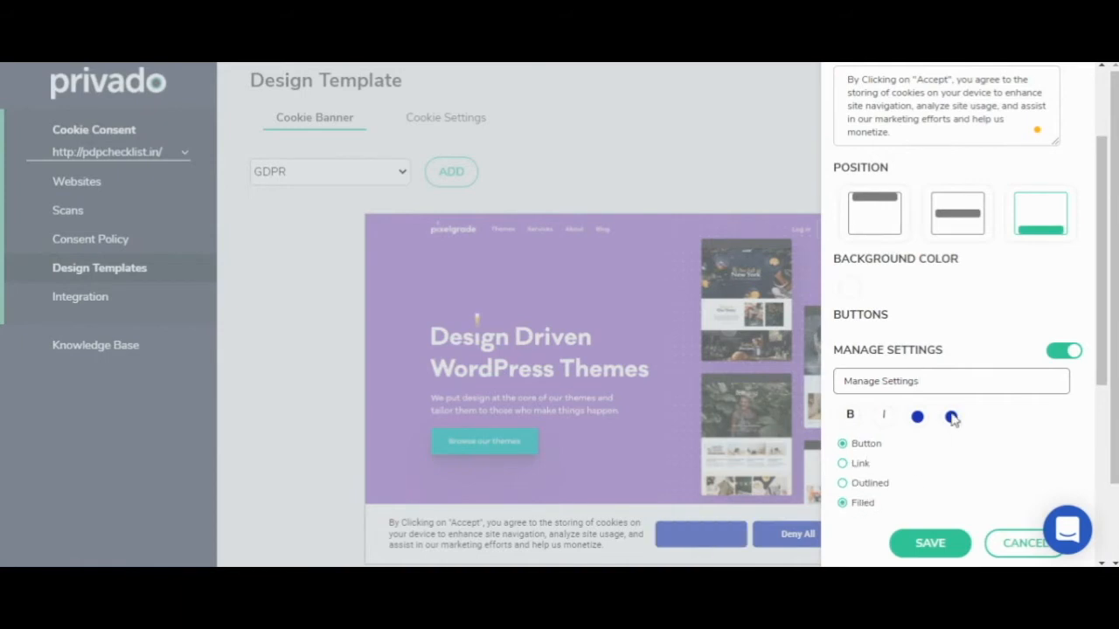
click(918, 418)
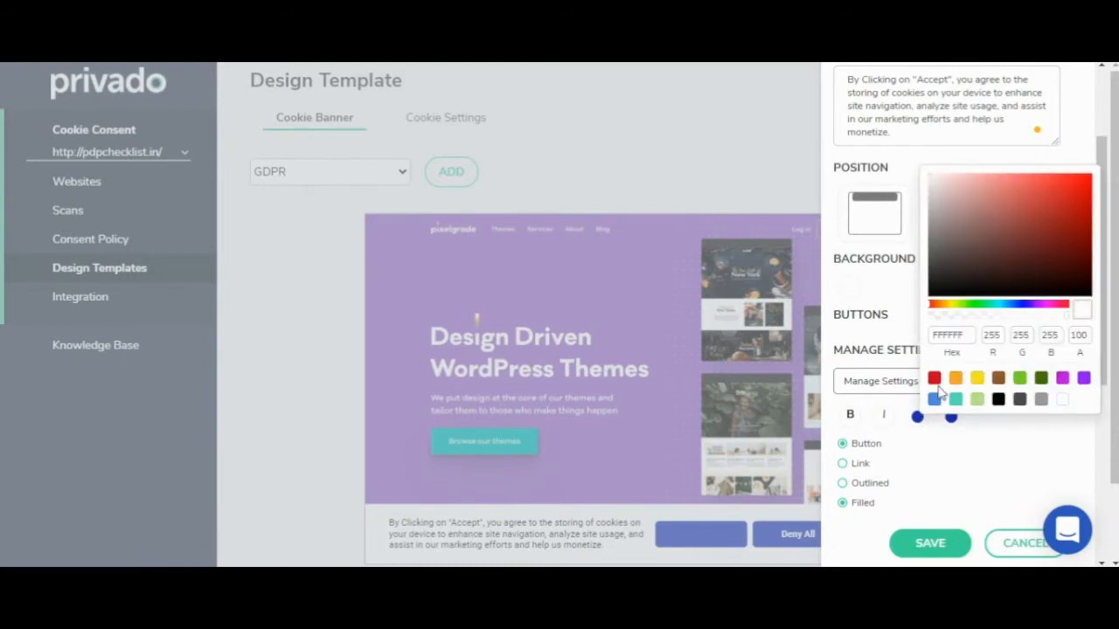
click(1065, 402)
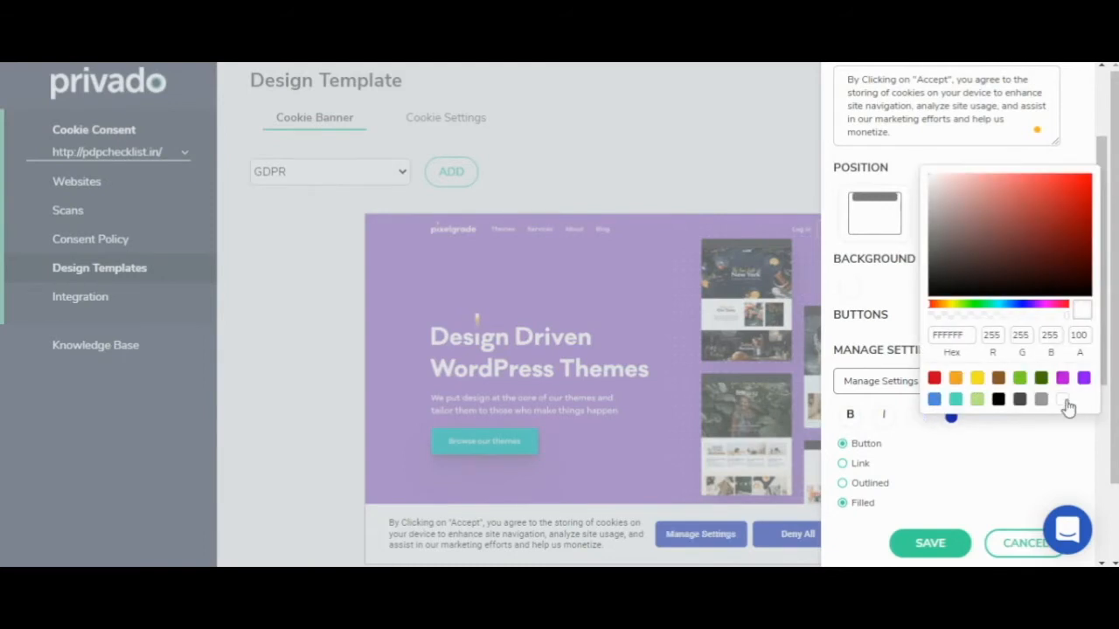
click(1049, 432)
Switch the banner's Manage Settings button off and back on
scroll(1049, 425, down, 2)
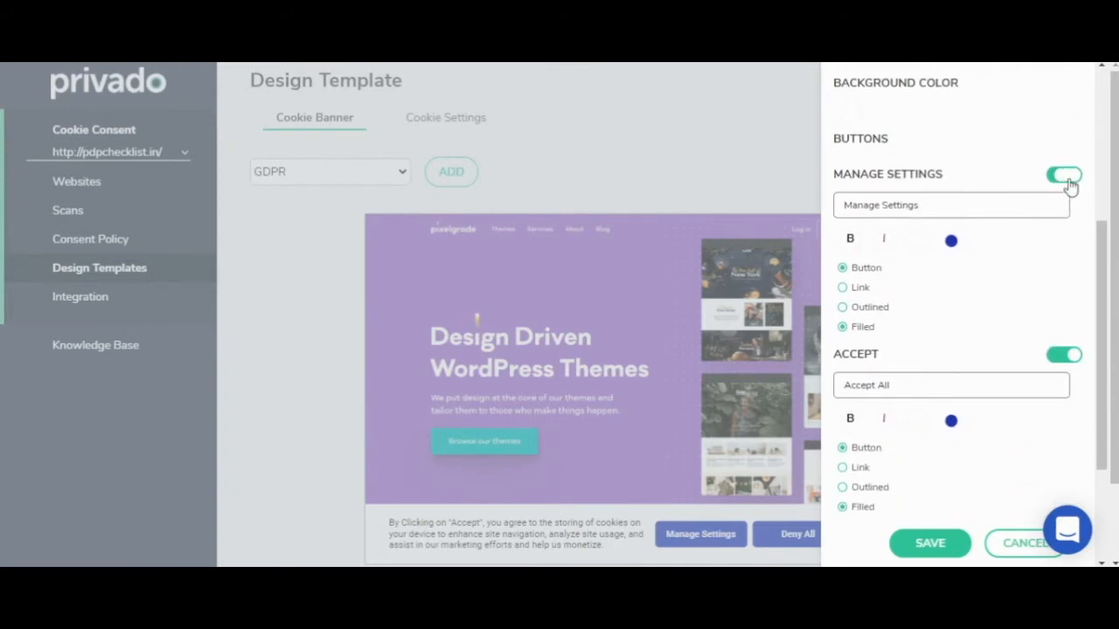
click(1071, 187)
click(1069, 183)
Switch off the banner's Deny button, change its label to "Deny Cookies" and save the template
scroll(1056, 382, down, 2)
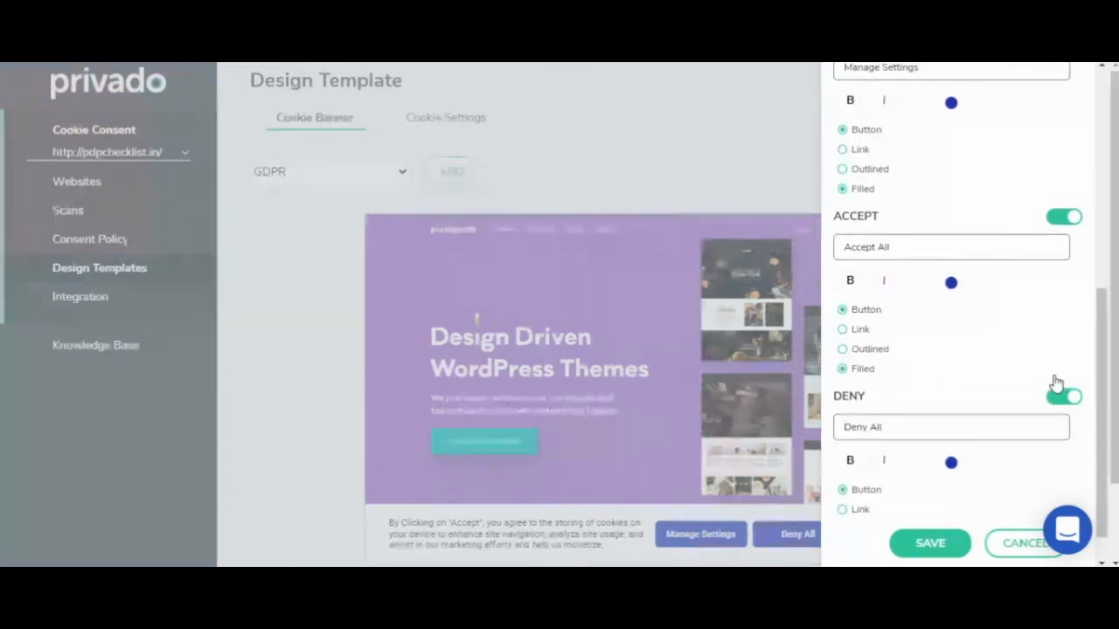
click(1065, 395)
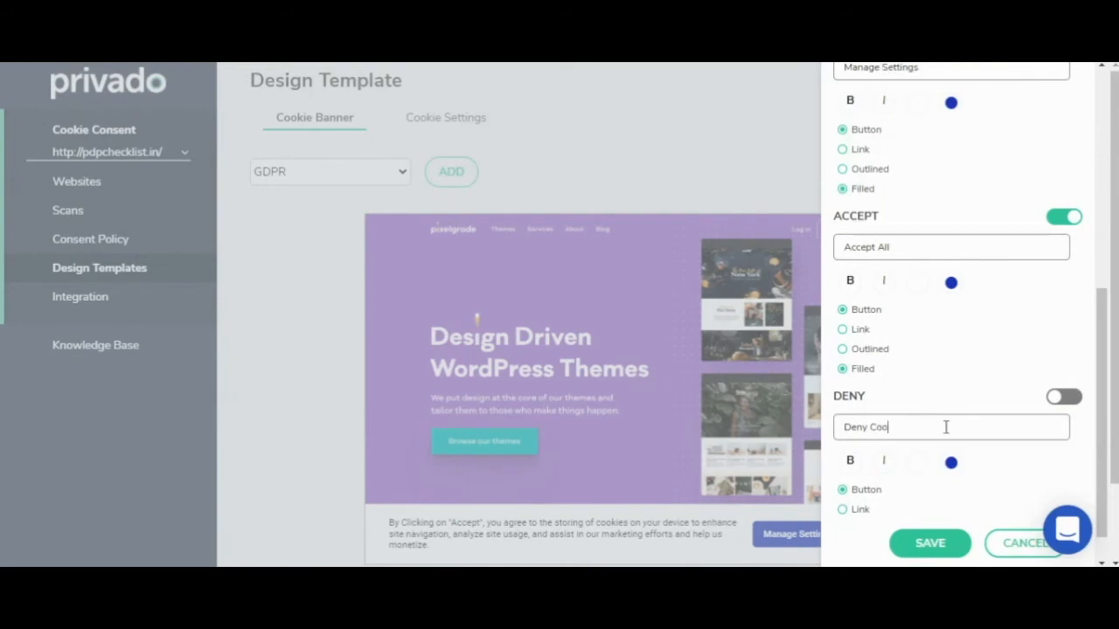
scroll(946, 426, down, 1)
click(930, 543)
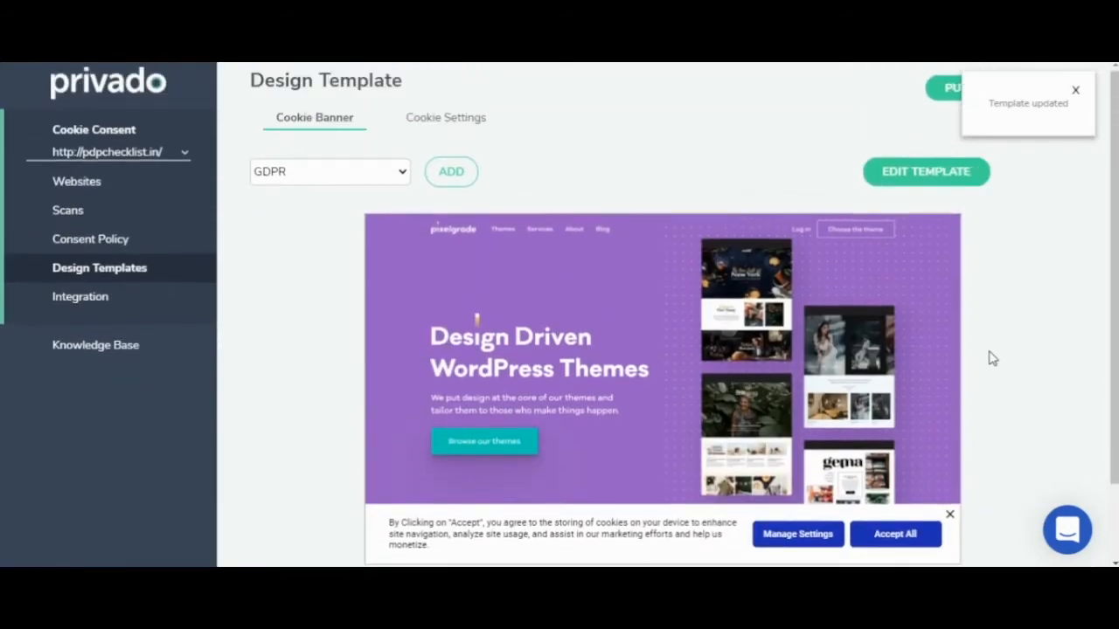
Edit the GDPR banner template to switch the Deny Cookies button back on, and save it
click(894, 171)
scroll(1017, 437, down, 5)
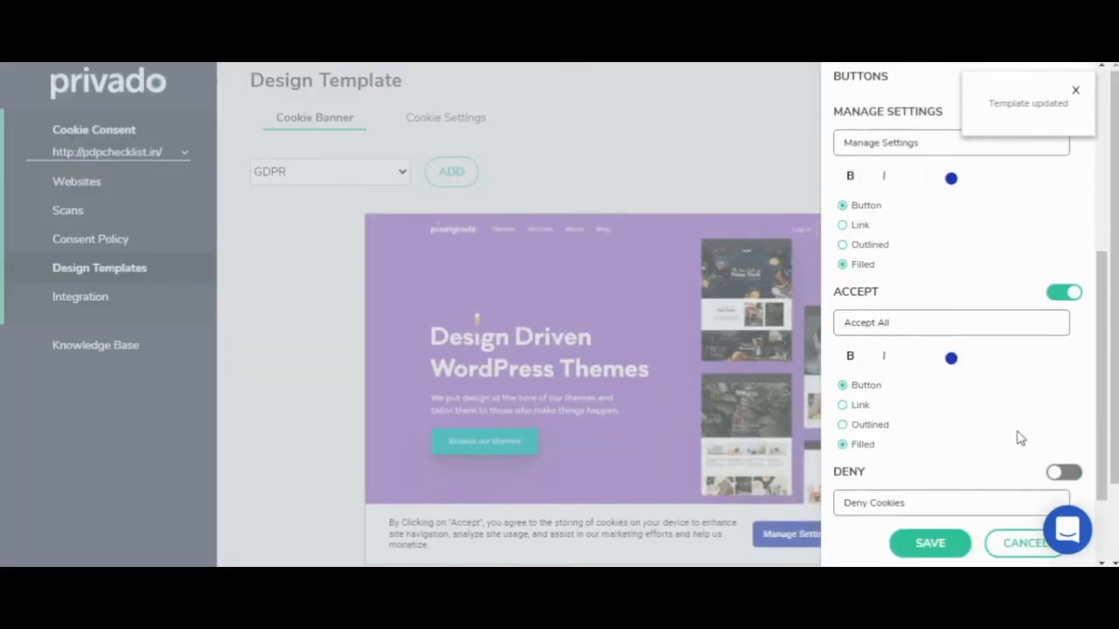
click(1067, 382)
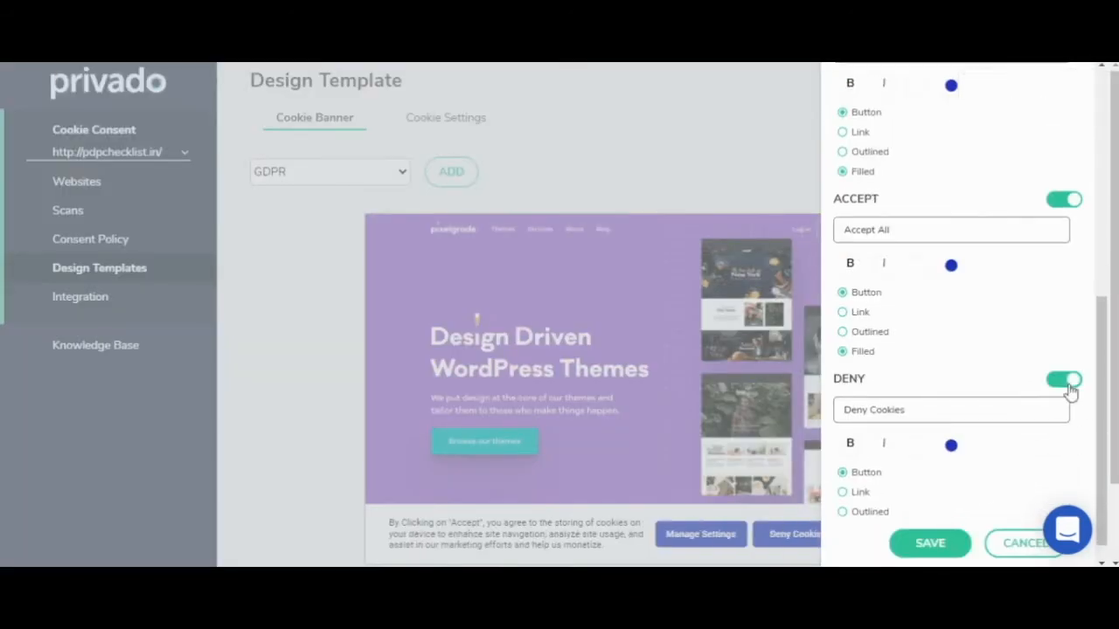
click(935, 543)
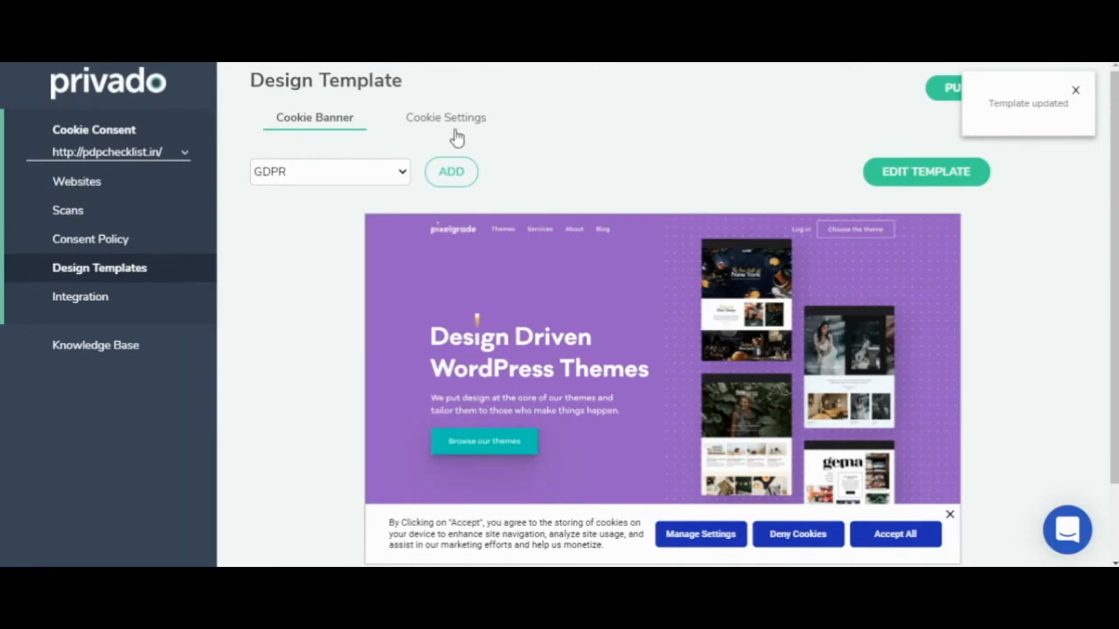
Edit the GDPR cookie settings template so its notice text ends with "your preferences & settings."
click(453, 122)
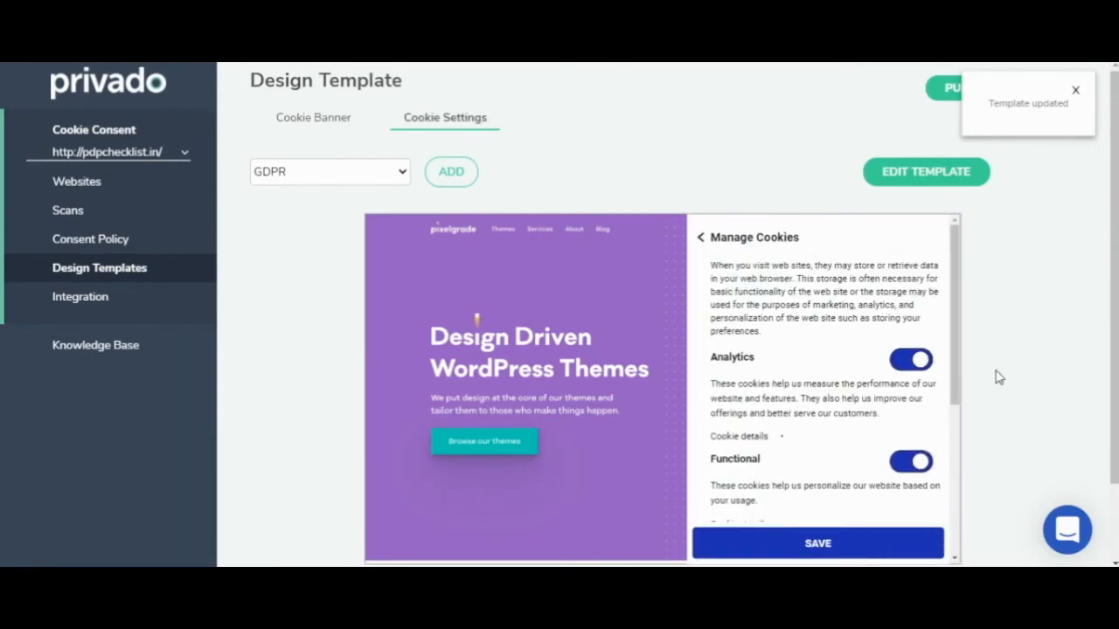
click(927, 182)
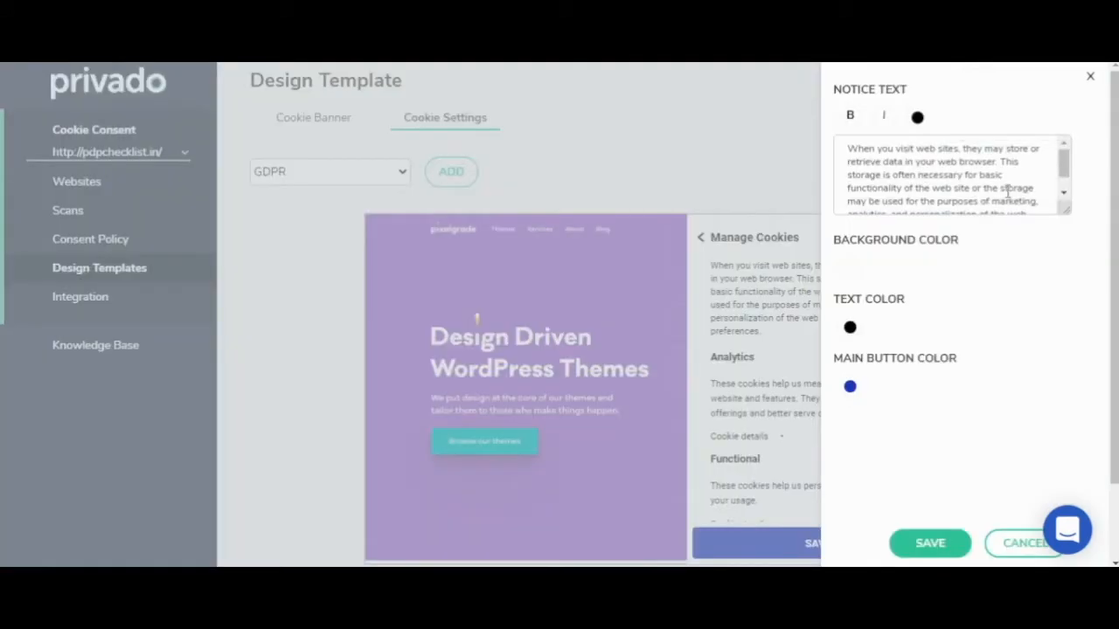
drag(1058, 211, 1061, 294)
click(998, 244)
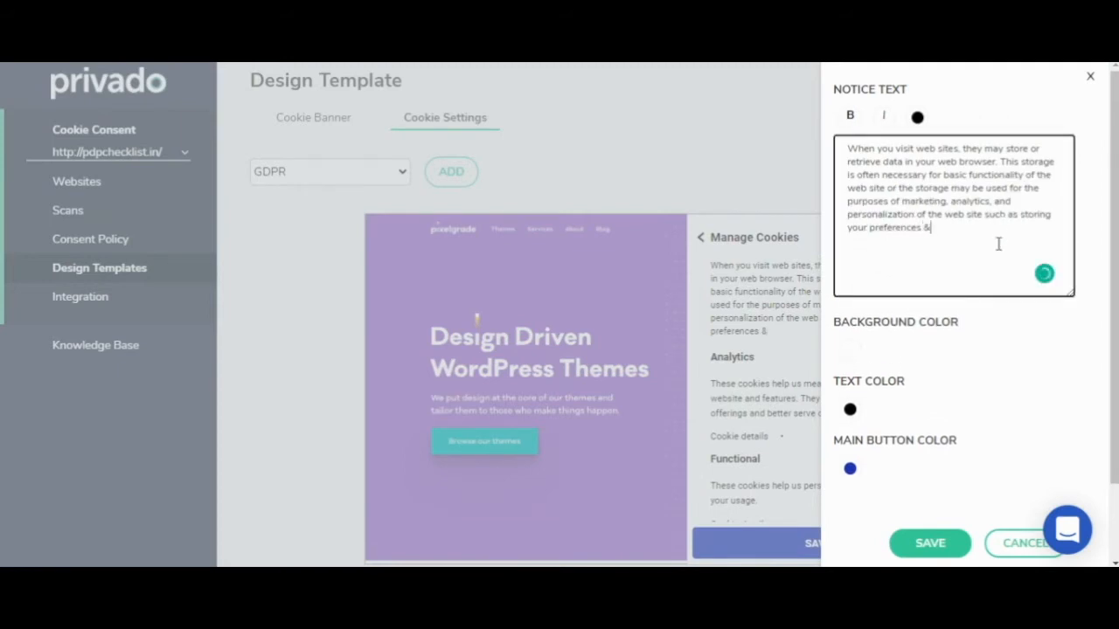
text(settings.)
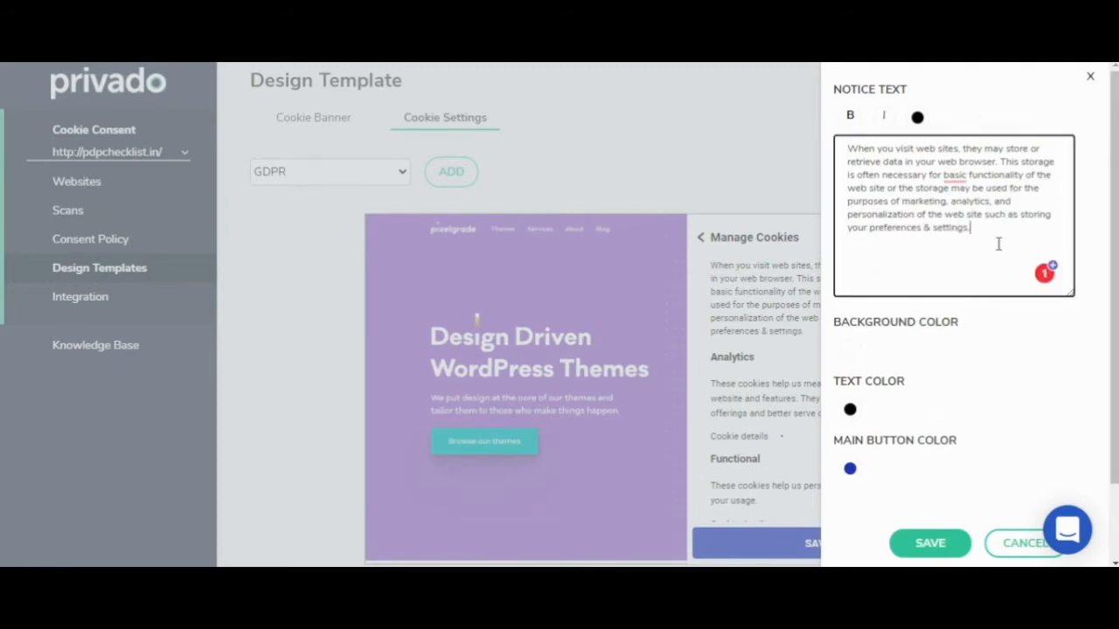
Try the blue preset as the cookie settings background colour and return it to white
scroll(998, 244, down, 1)
click(849, 351)
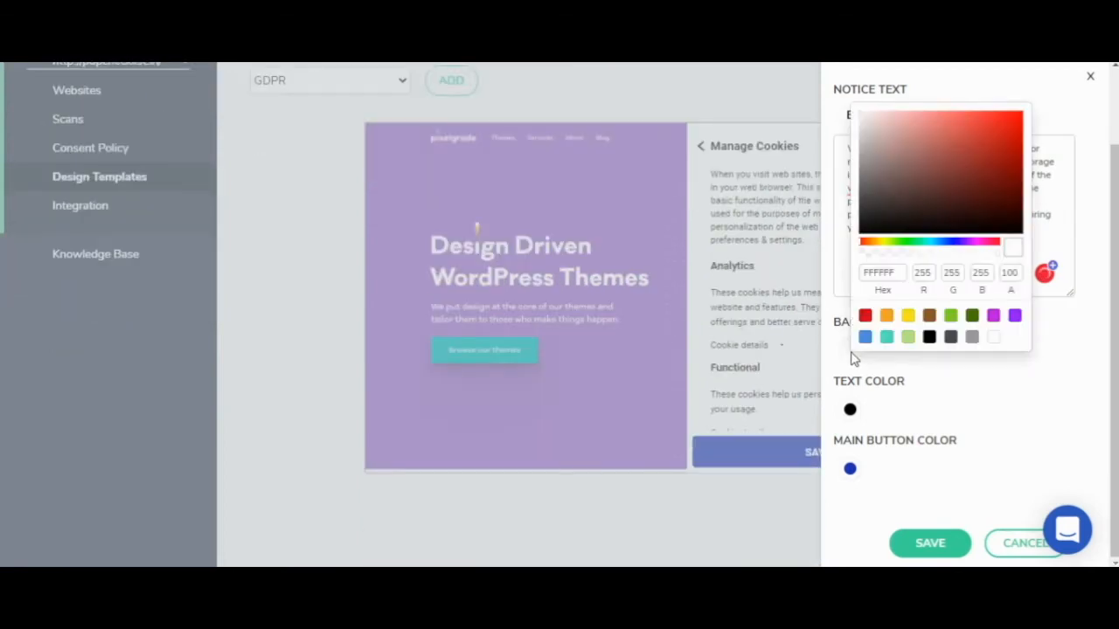
click(865, 340)
click(995, 340)
click(987, 400)
Try the orange preset as the cookie settings text colour and return it to black 000000
click(852, 410)
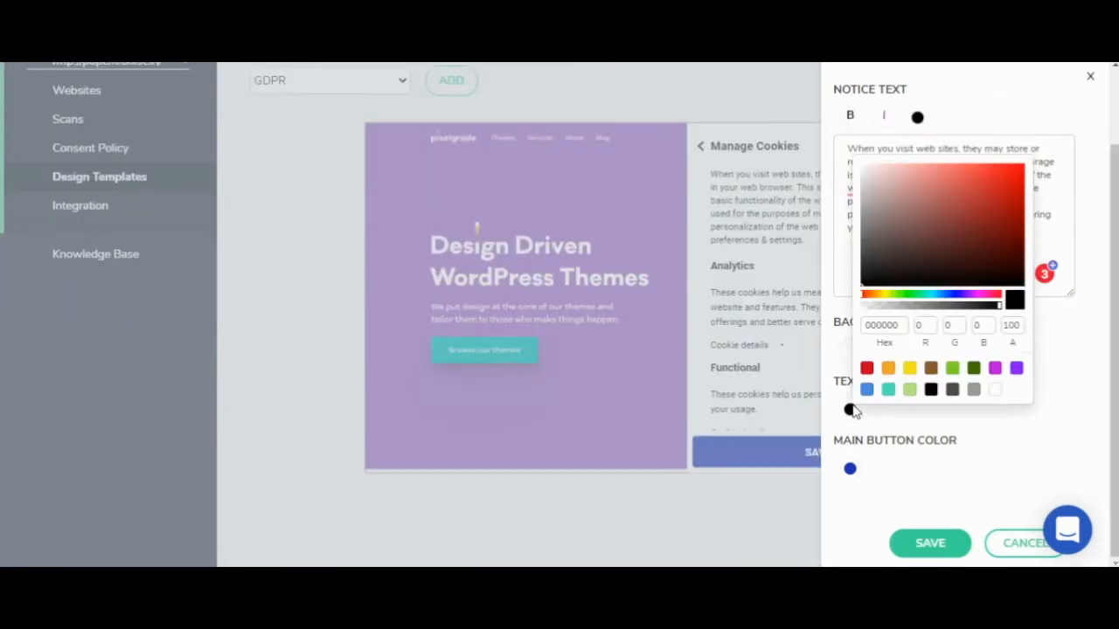
click(888, 368)
click(932, 390)
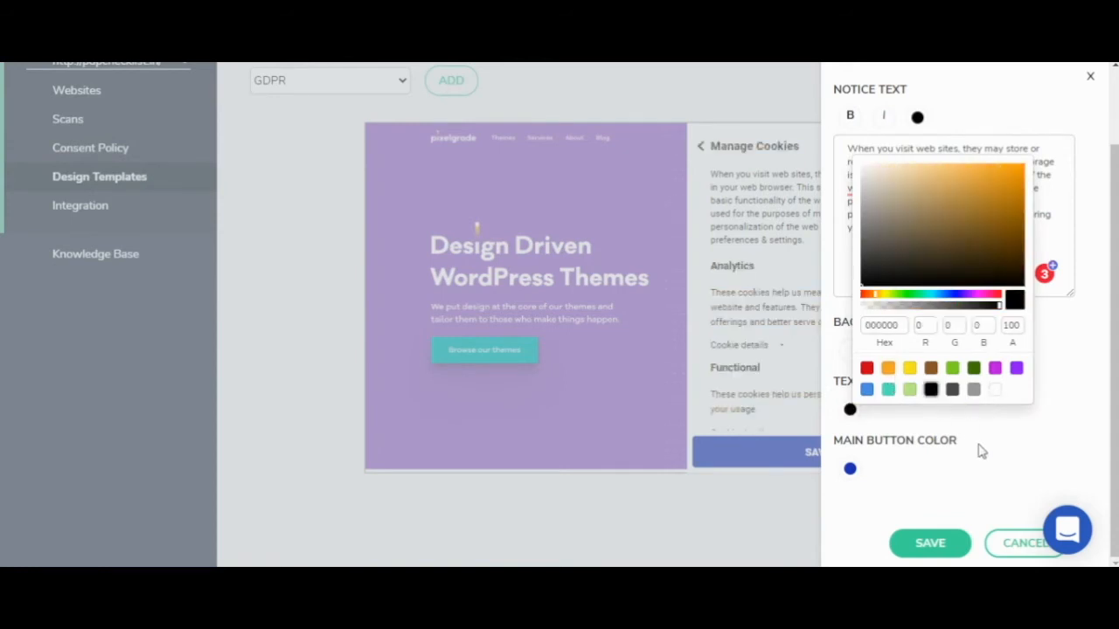
click(918, 477)
Set the cookie settings main button colour to the light blue preset and save the template
click(850, 469)
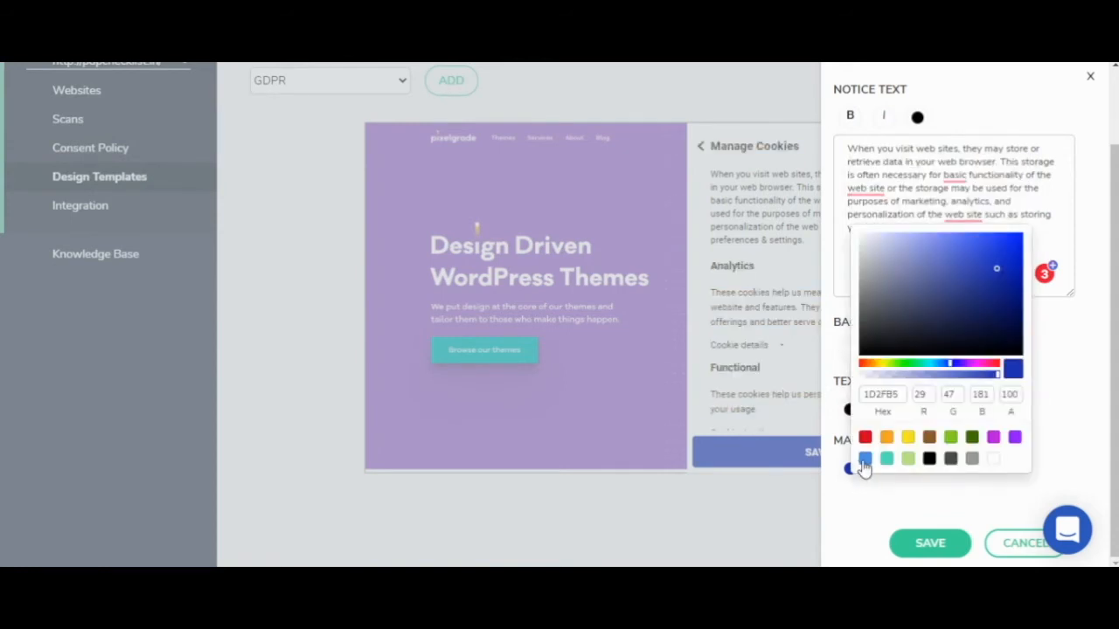
click(866, 460)
click(984, 506)
click(943, 549)
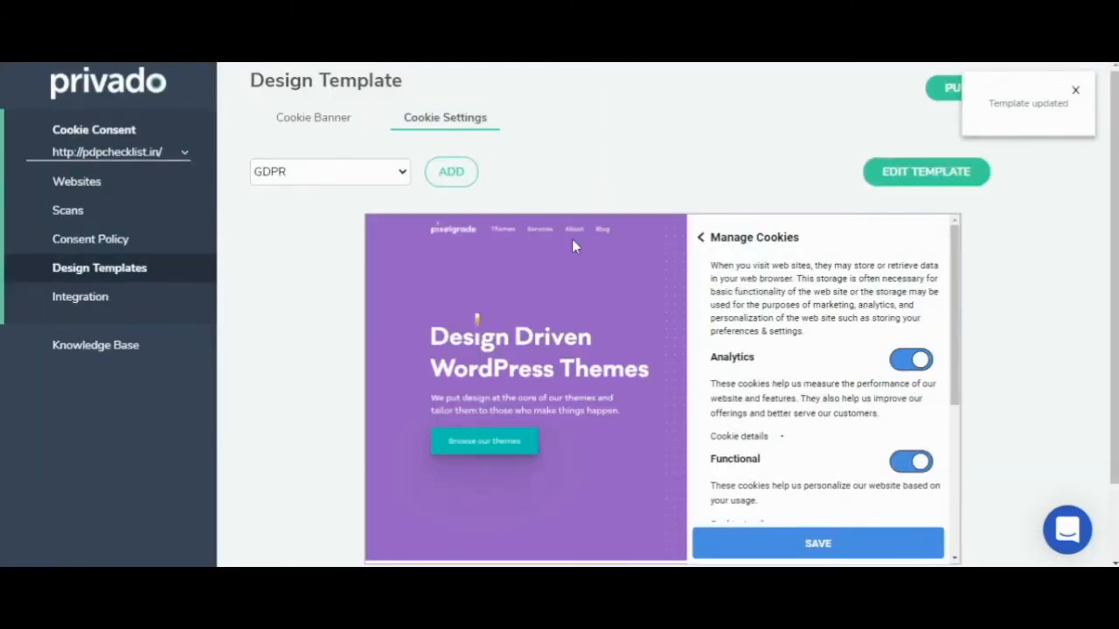
Return to the cookie banner designs and preview the Notice and CCPA templates
click(313, 120)
click(332, 173)
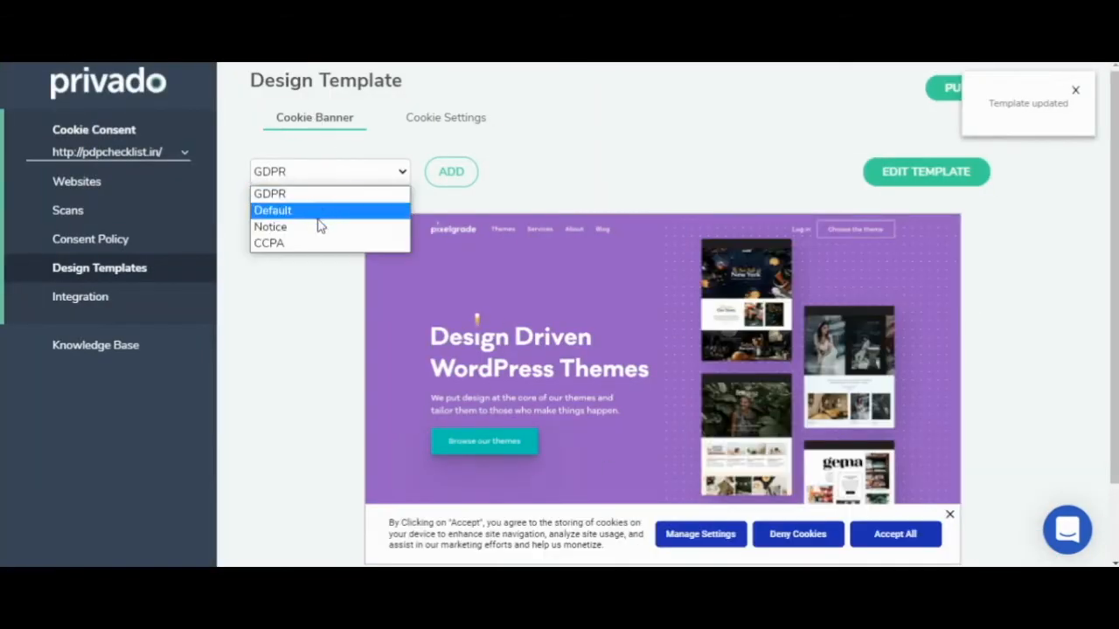
click(319, 229)
click(350, 168)
click(316, 243)
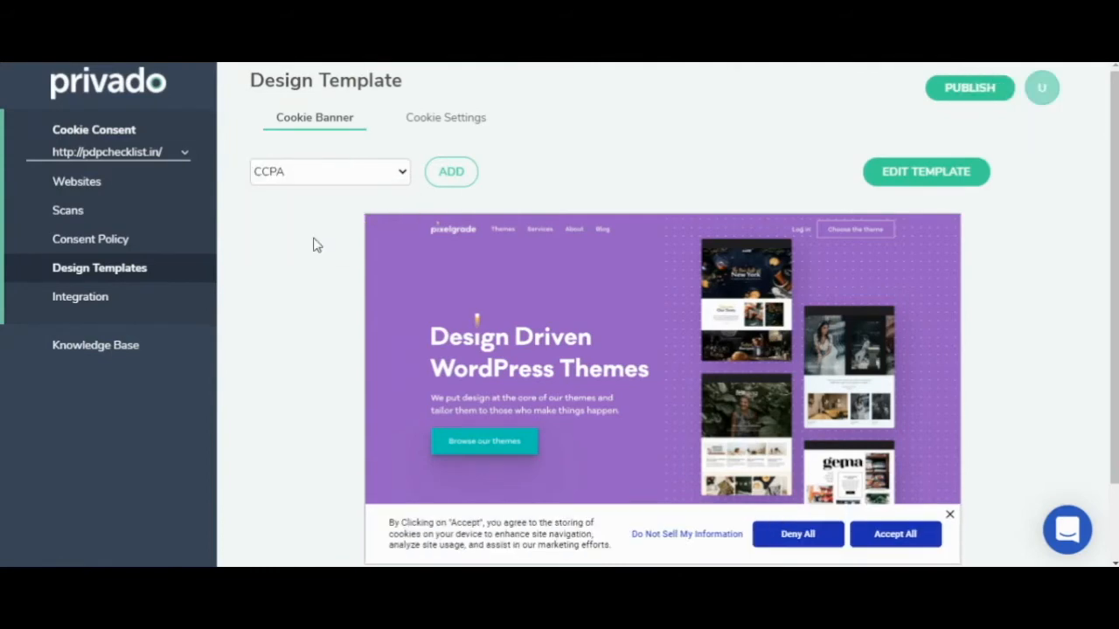
Download the Google Tag Manager container from the Integration page and switch to Google Tag Manager
click(163, 306)
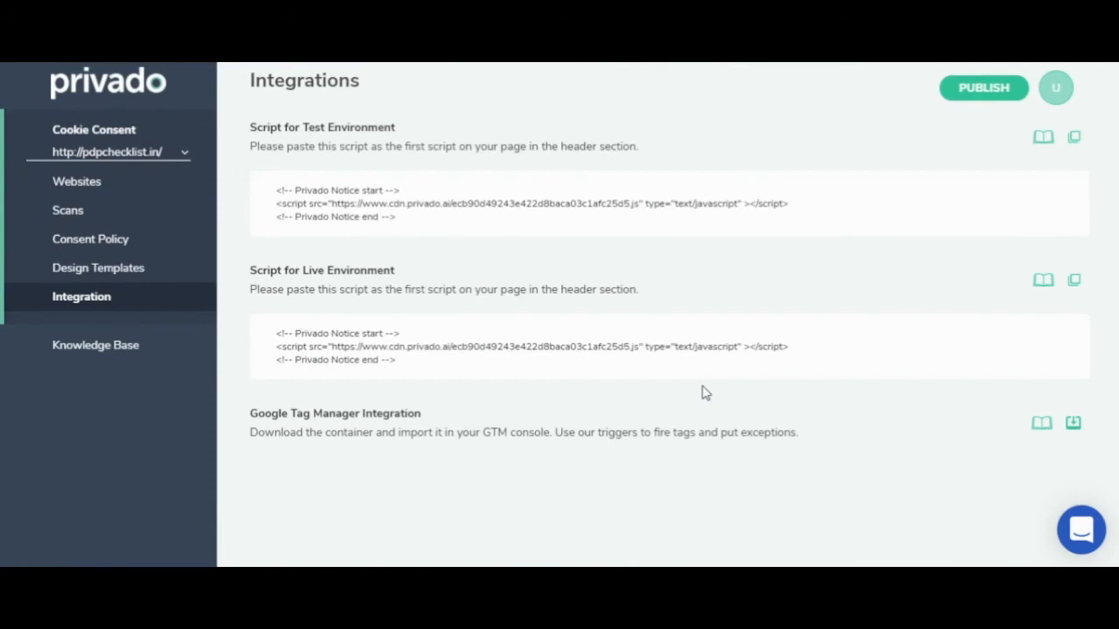
click(1074, 424)
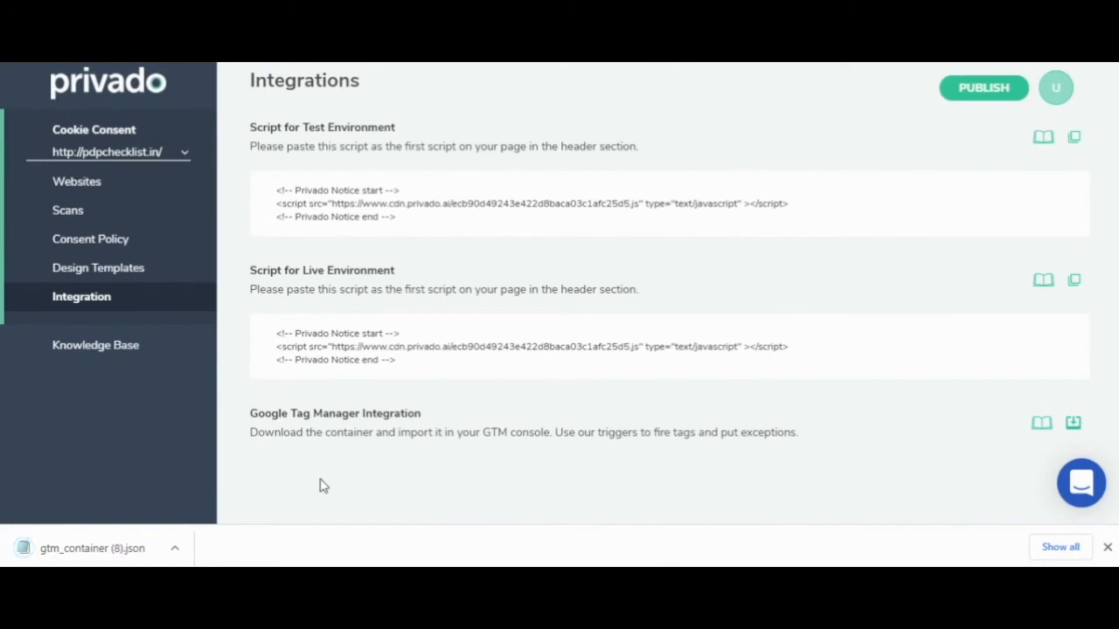
key(ctrl+Tab)
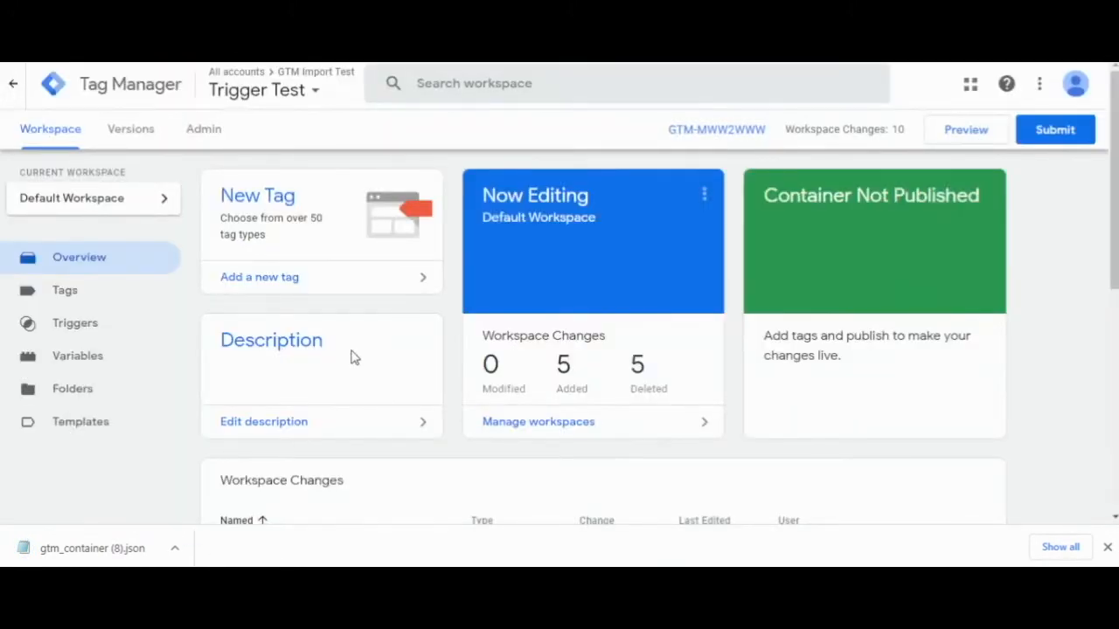
Start a container import for the Trigger Test container using the file gtm_container (7).json
click(196, 130)
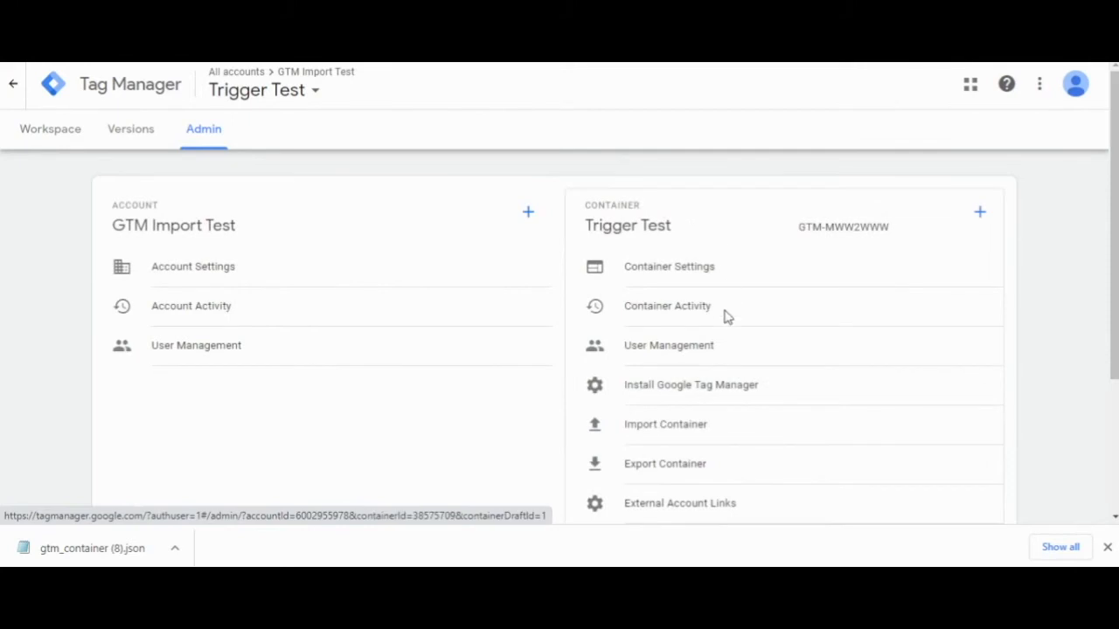
click(705, 425)
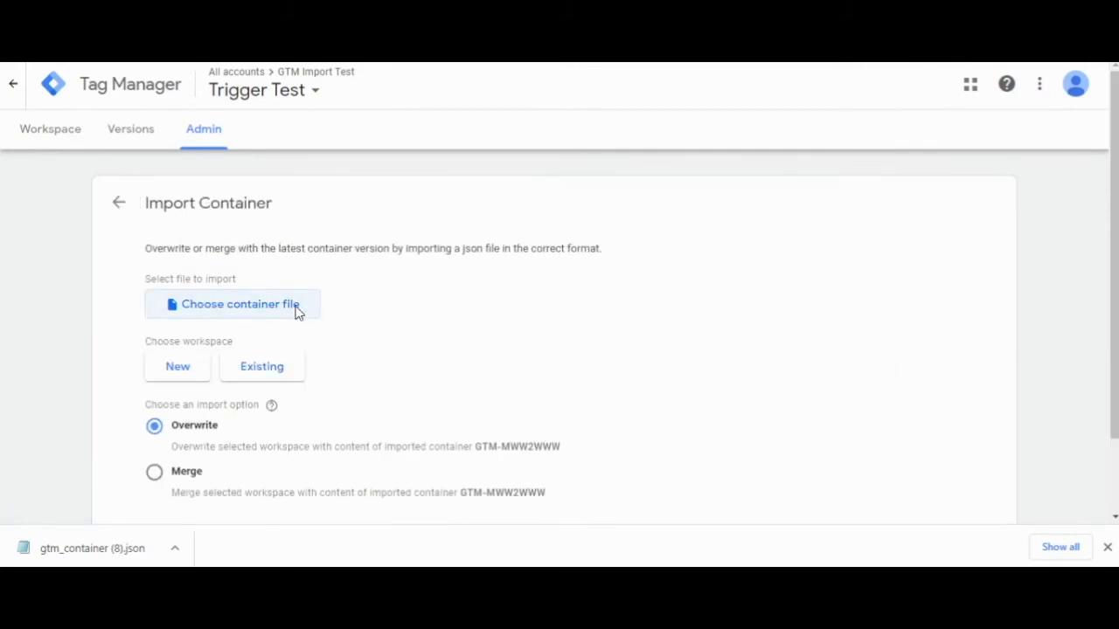
click(297, 313)
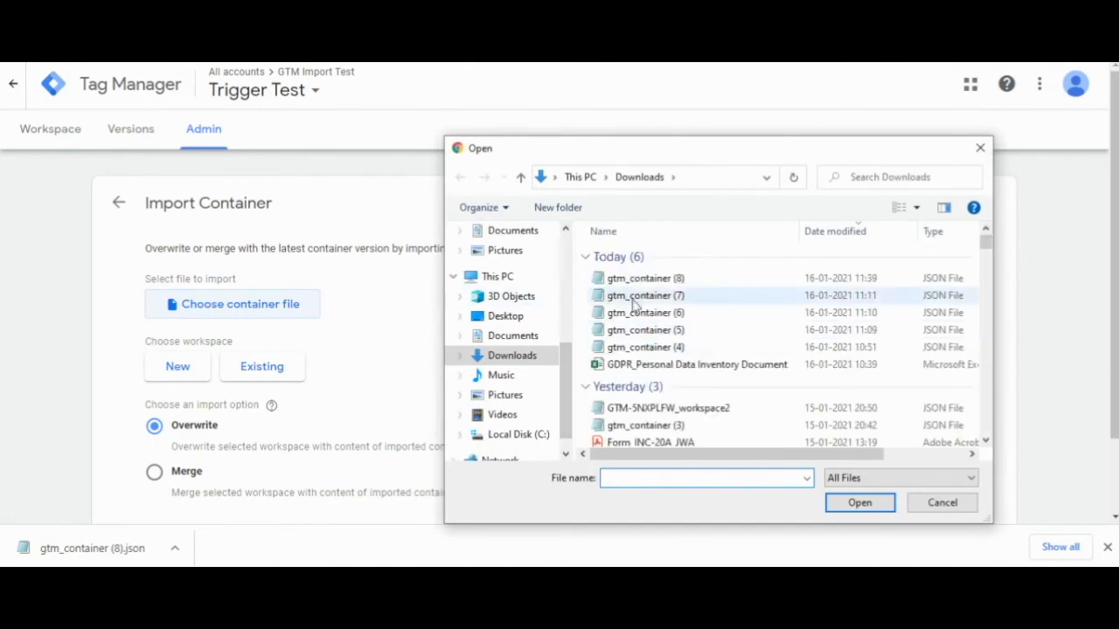
click(656, 299)
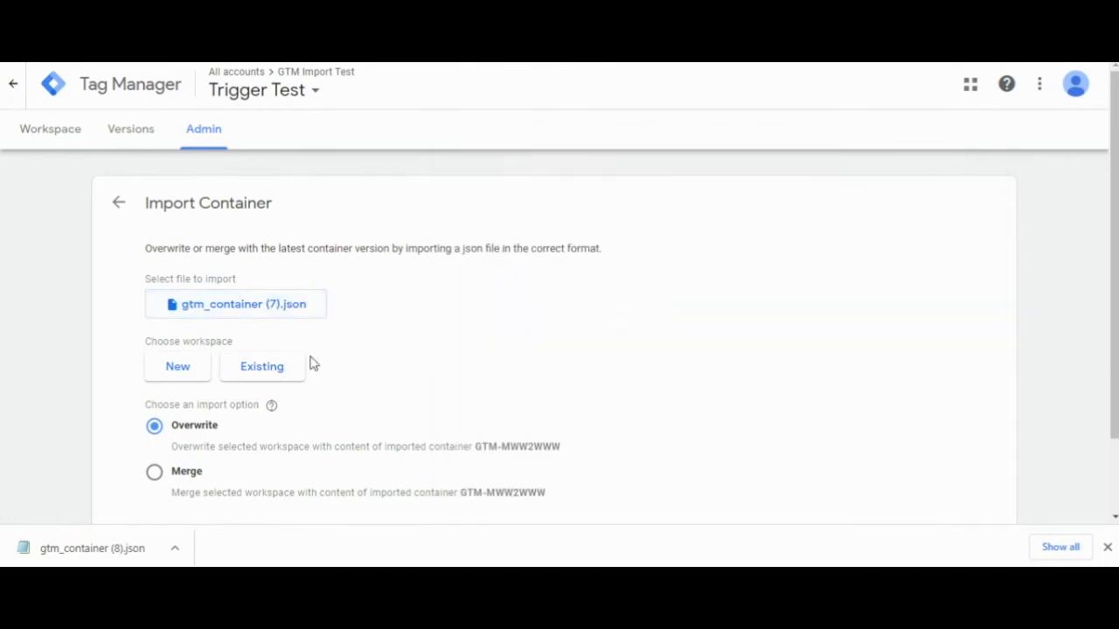
Create a new workspace named "GTM - Import" as the target of the import
click(178, 368)
triple_click(333, 87)
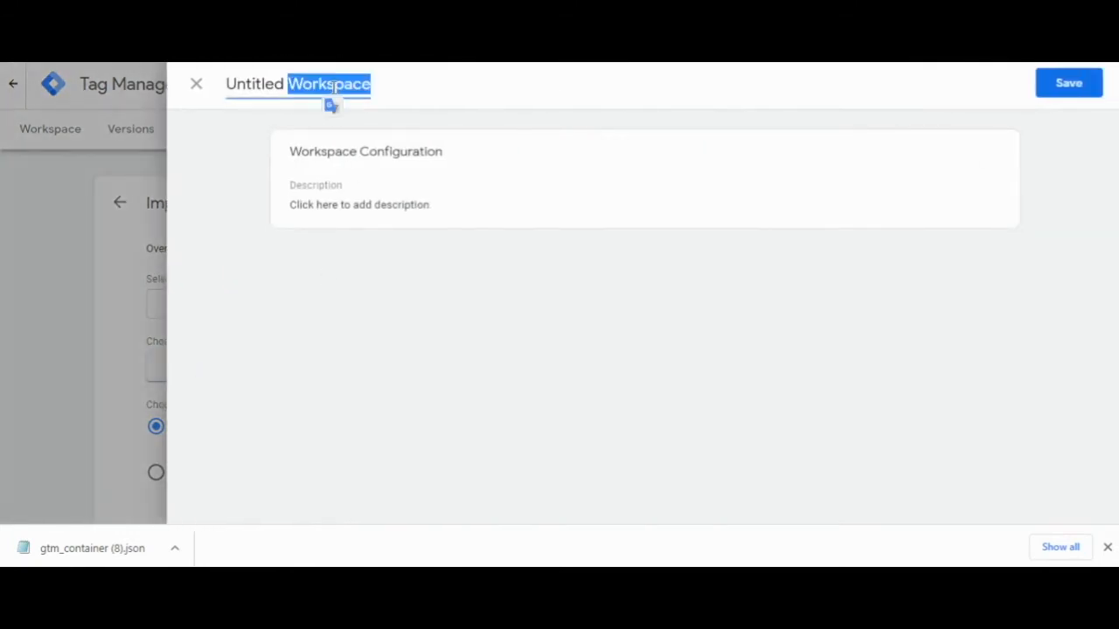
text(GTM - IMpo)
key(BackSpace)
key(BackSpace)
key(BackSpace)
text(mport)
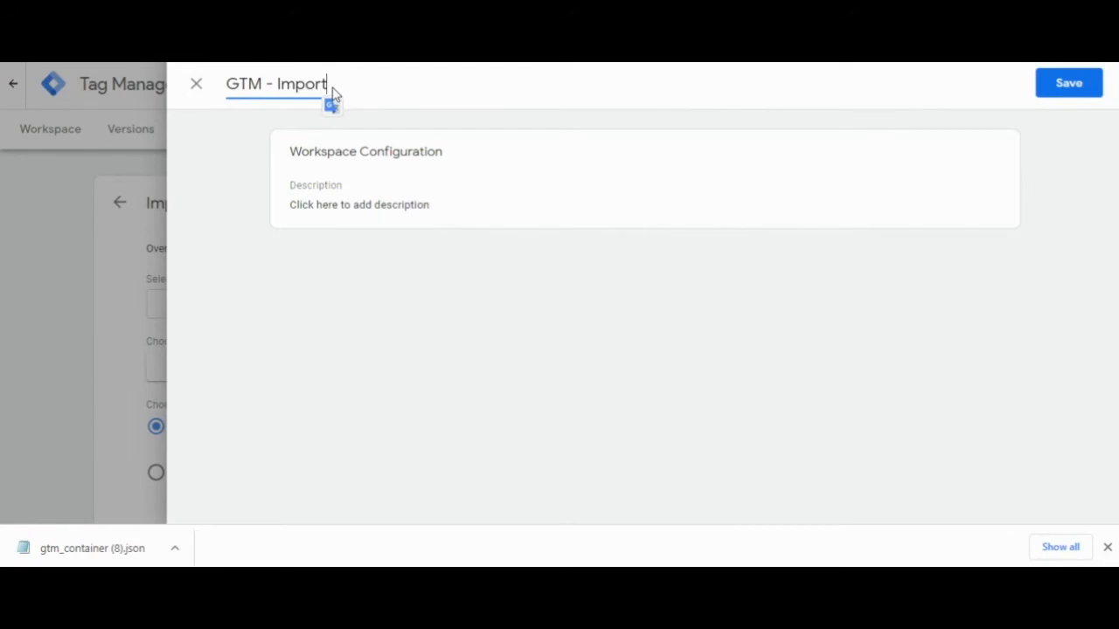
click(1050, 82)
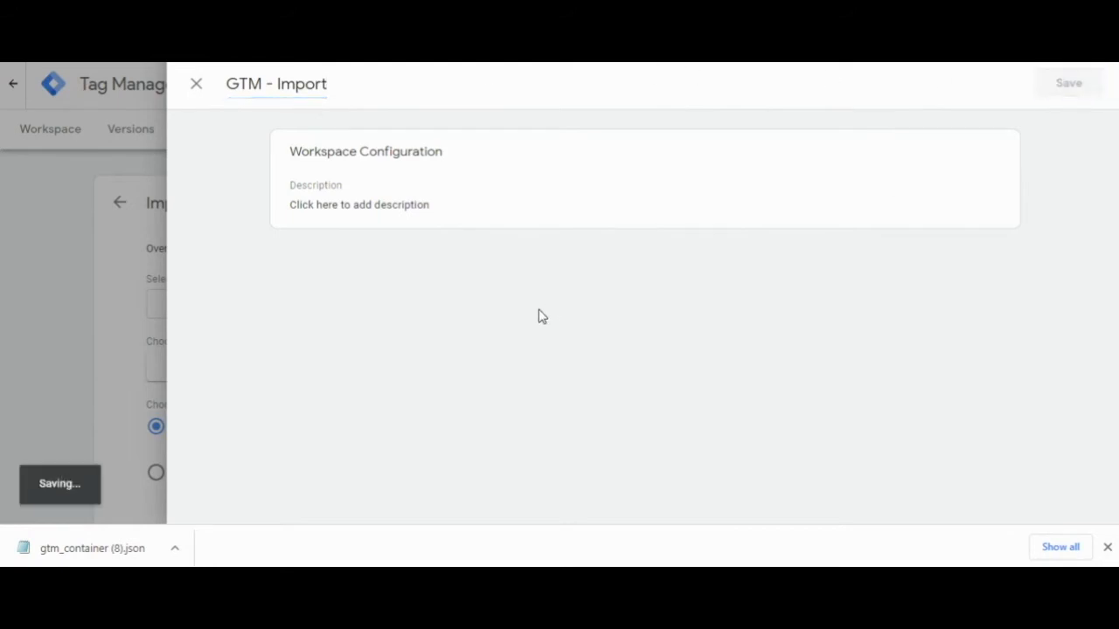
Review the detailed changes of the overwrite import and confirm it
scroll(458, 357, down, 4)
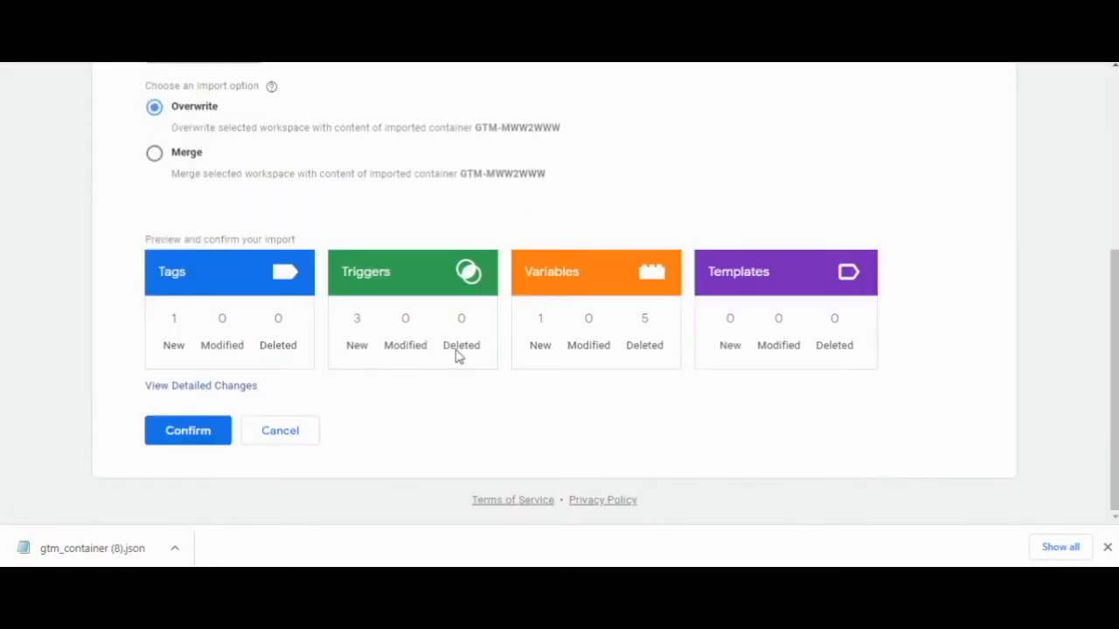
click(231, 387)
scroll(361, 400, down, 1)
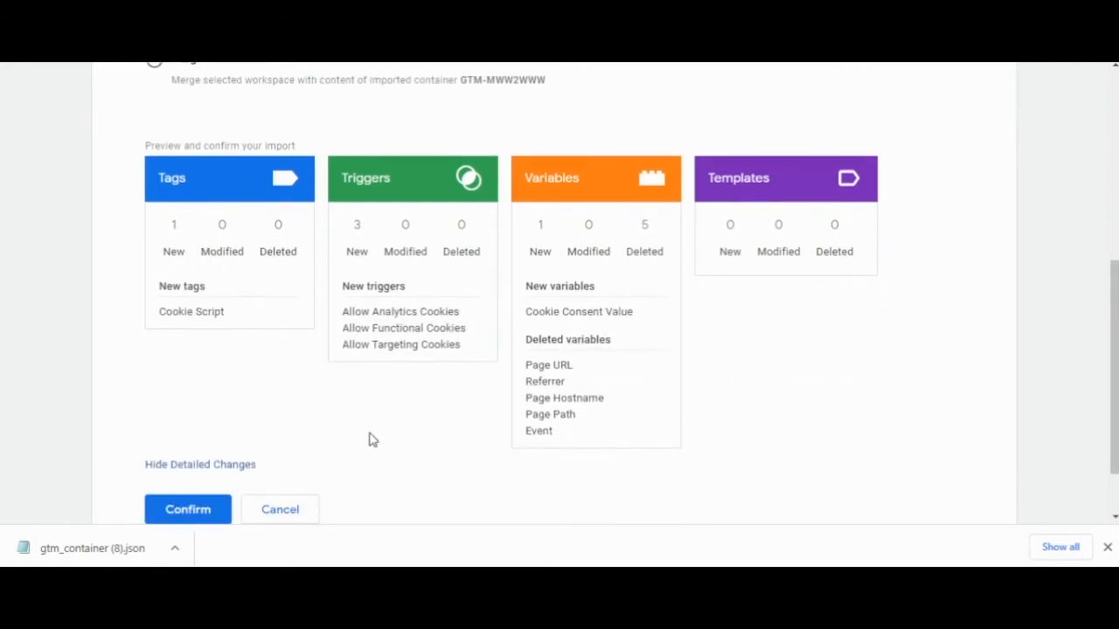
click(202, 510)
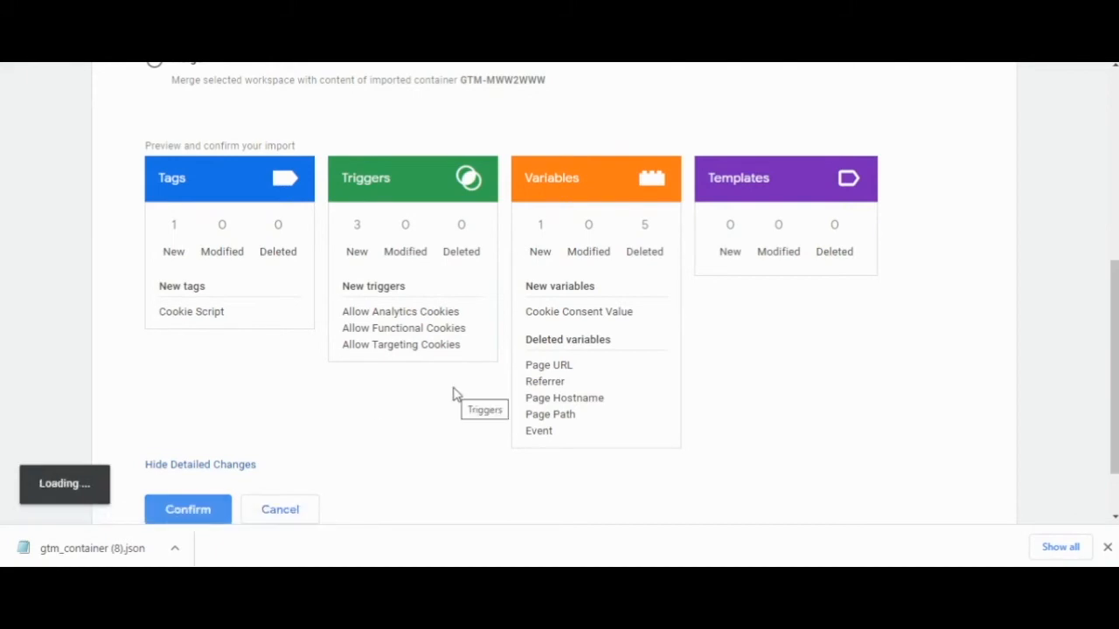
Open the imported Cookie Script tag and delete the "Please add your own script here" comment from its HTML
scroll(453, 394, down, 2)
scroll(455, 394, down, 2)
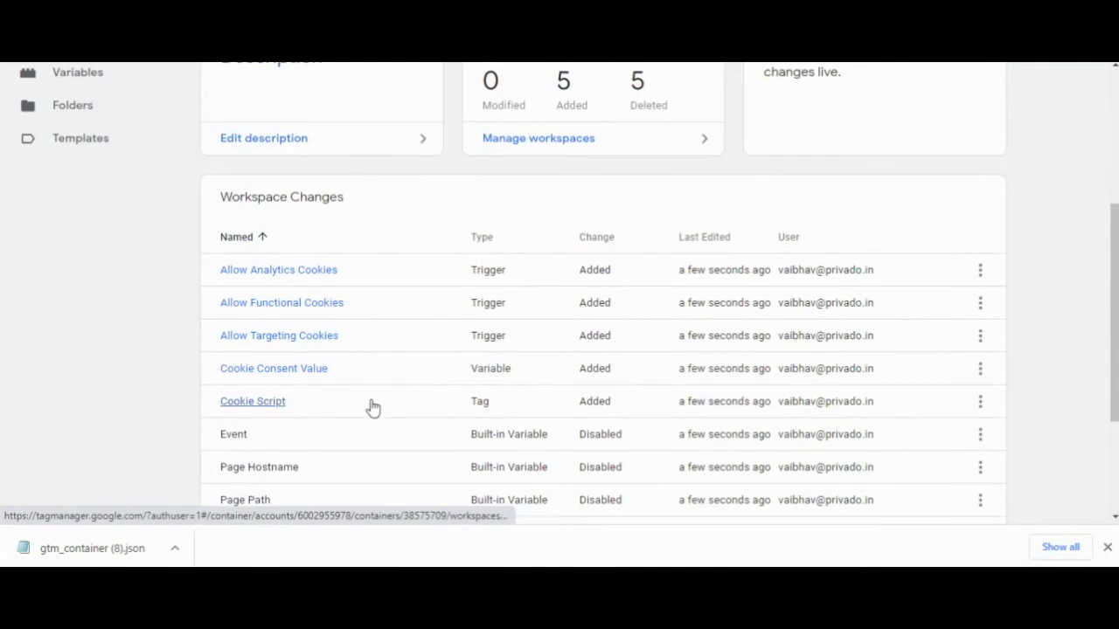
click(294, 404)
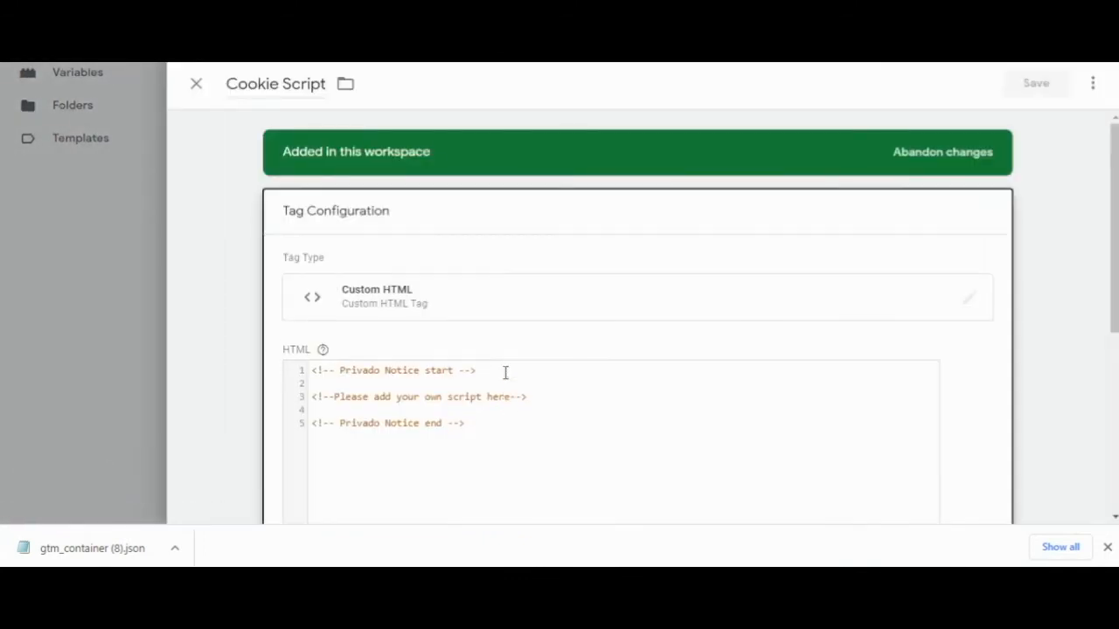
scroll(505, 374, down, 6)
double_click(506, 376)
scroll(525, 211, up, 5)
click(428, 350)
triple_click(428, 350)
key(Delete)
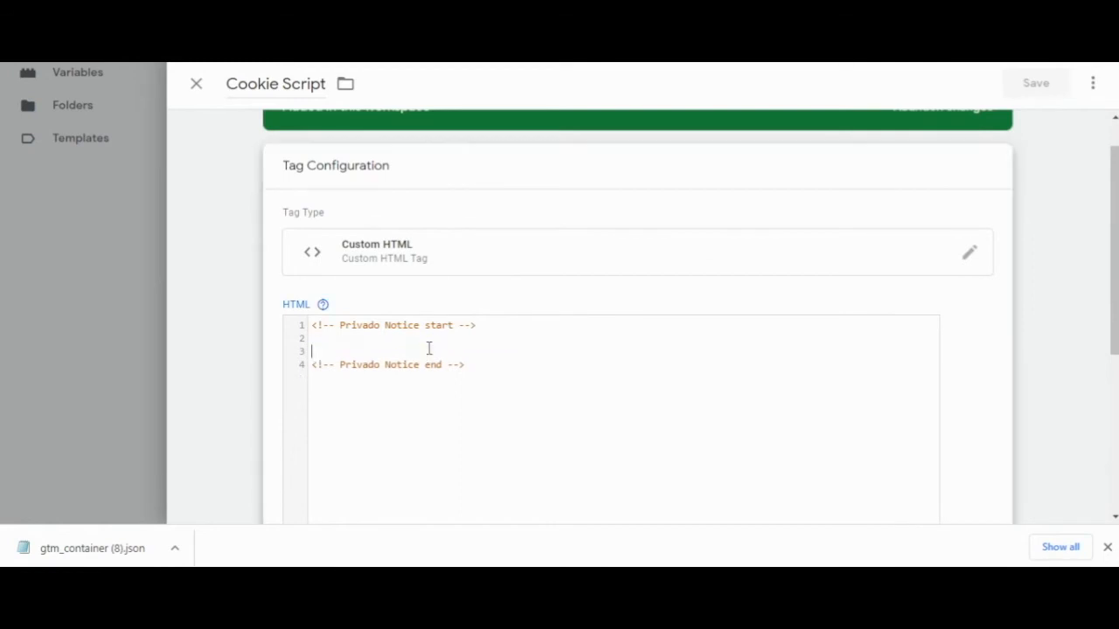
Switch back to Privado and copy the script line for the live environment
click(382, 17)
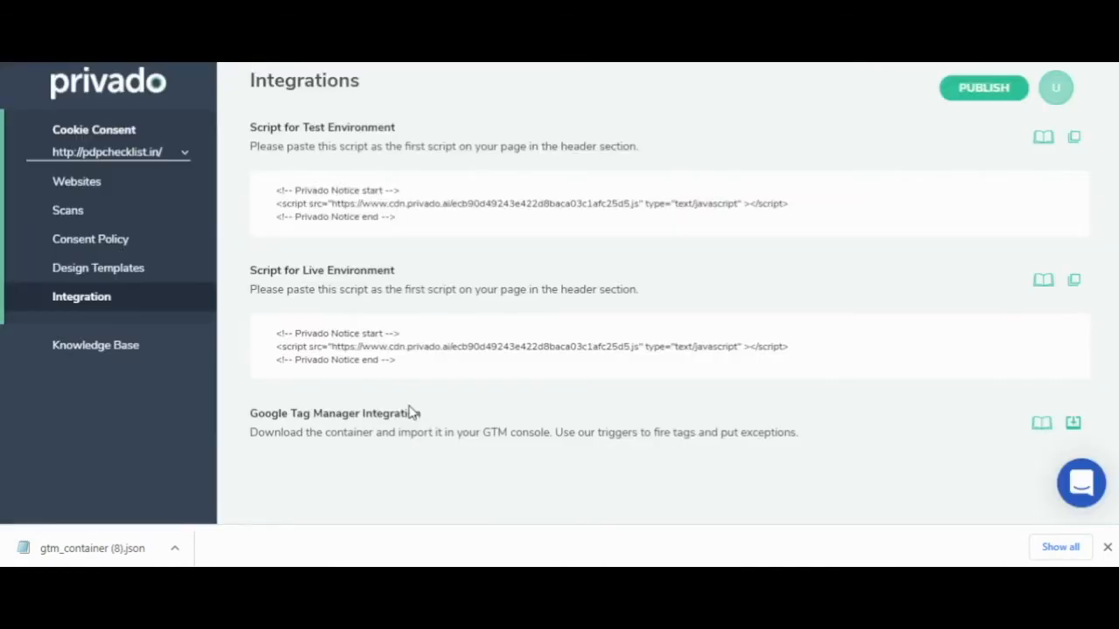
triple_click(399, 346)
key(ctrl+c)
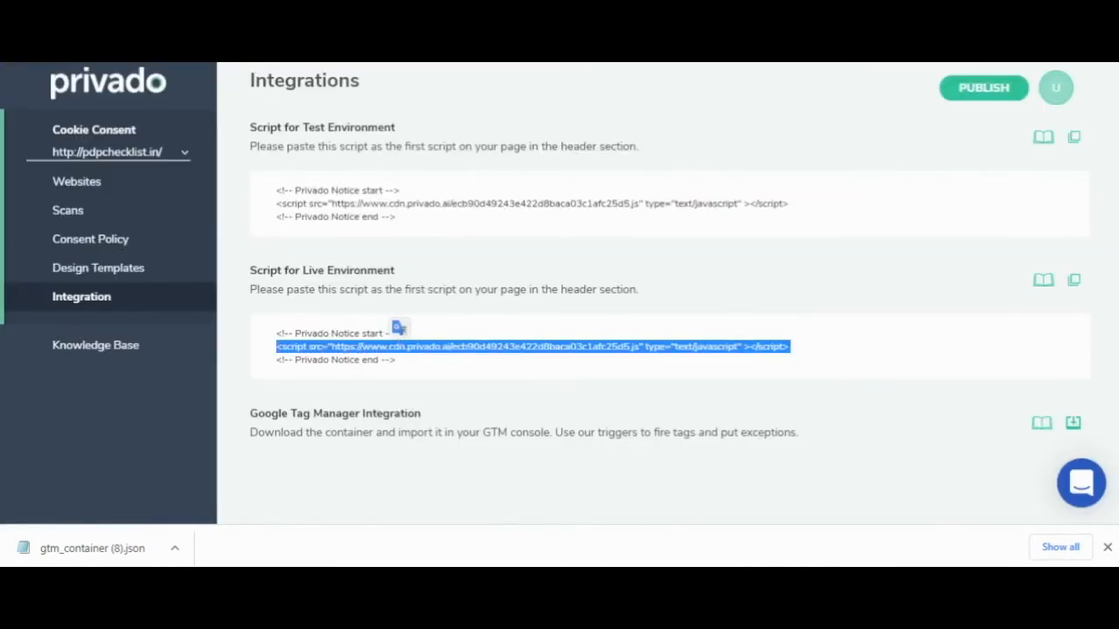
Switch to Google Tag Manager, paste the copied live-environment script line into the Cookie Script tag's HTML, and save the tag
key(ctrl+Tab)
key(ctrl+v)
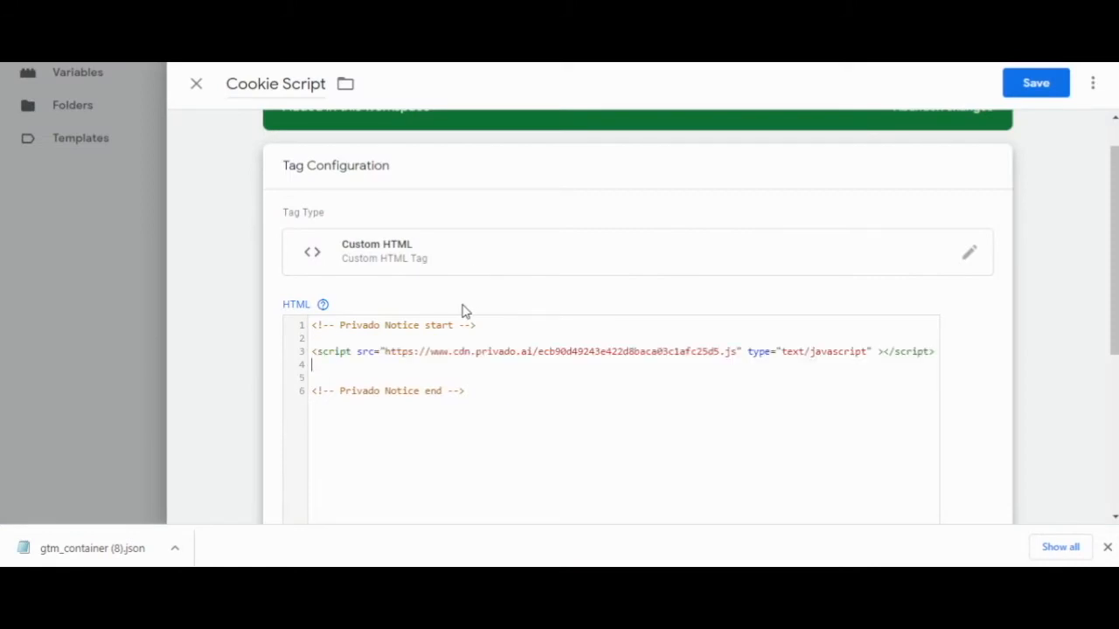
click(1036, 84)
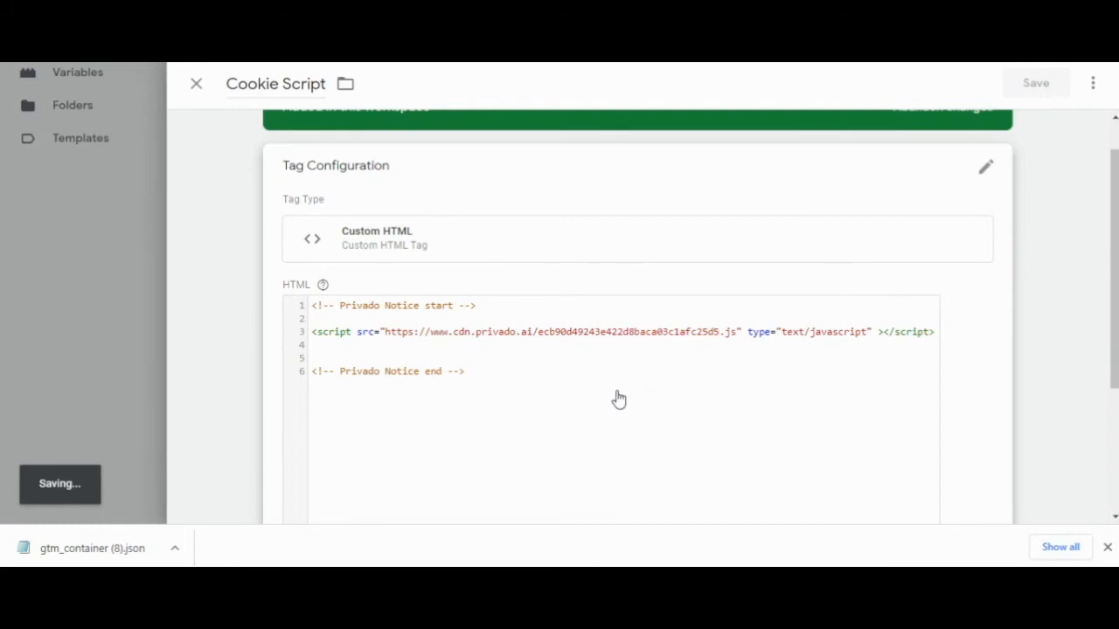
scroll(548, 282, down, 3)
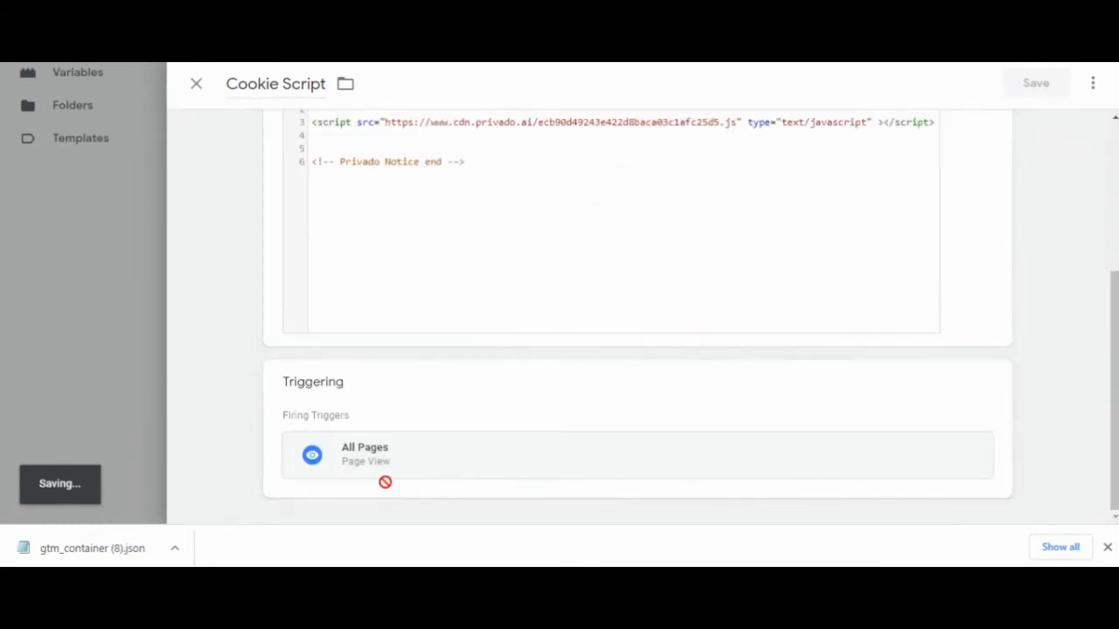
scroll(495, 433, up, 3)
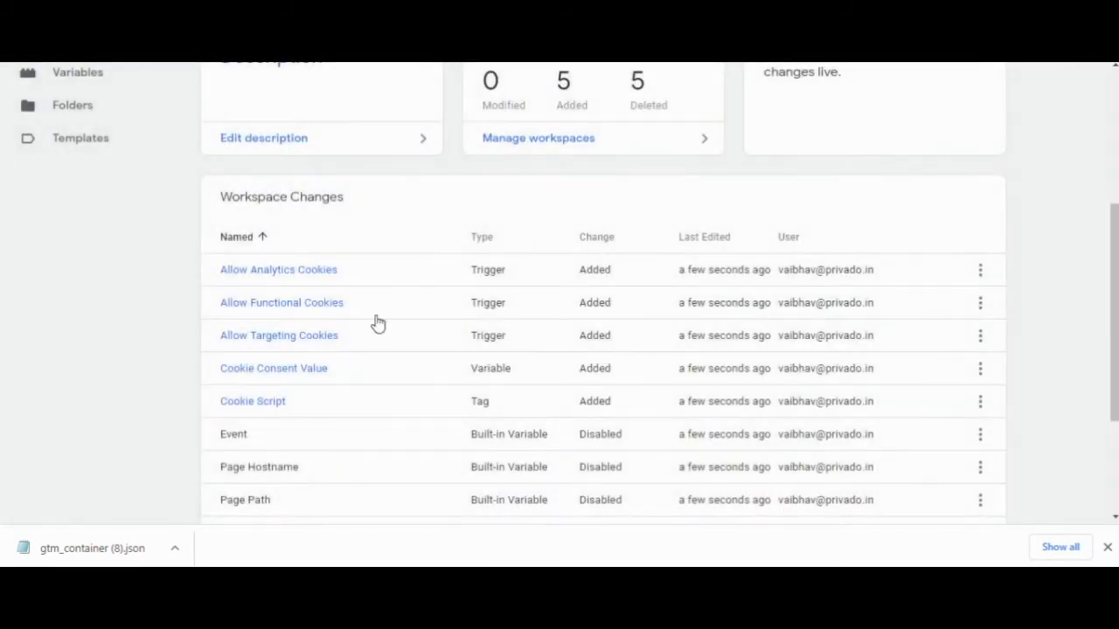
Review the saved Cookie Script tag's HTML and firing trigger, and look over the list of imported triggers
click(271, 402)
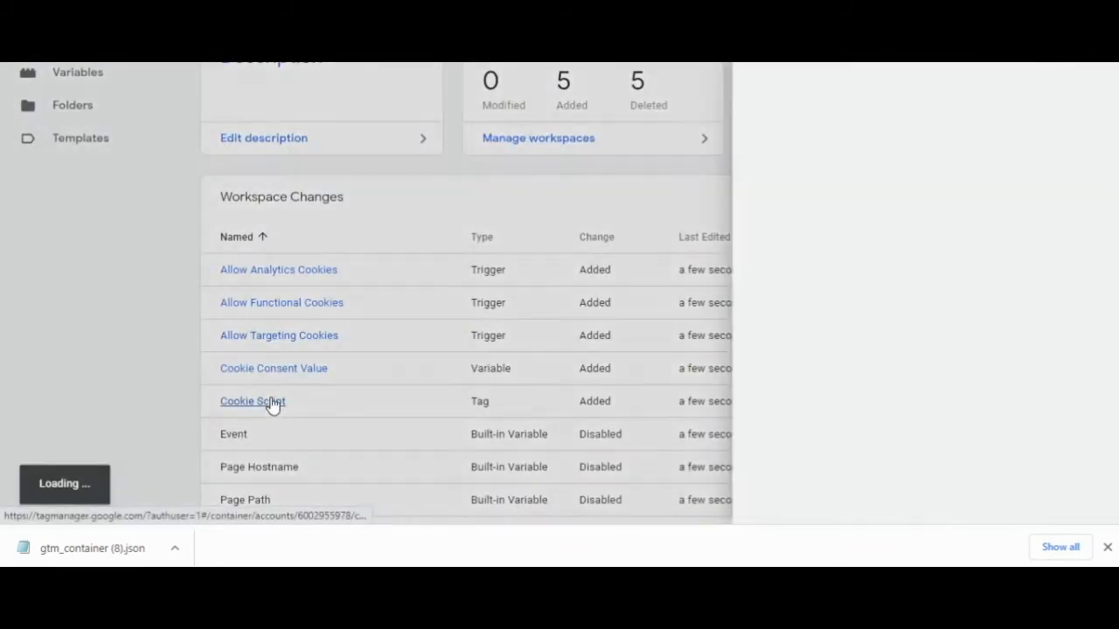
scroll(480, 293, down, 2)
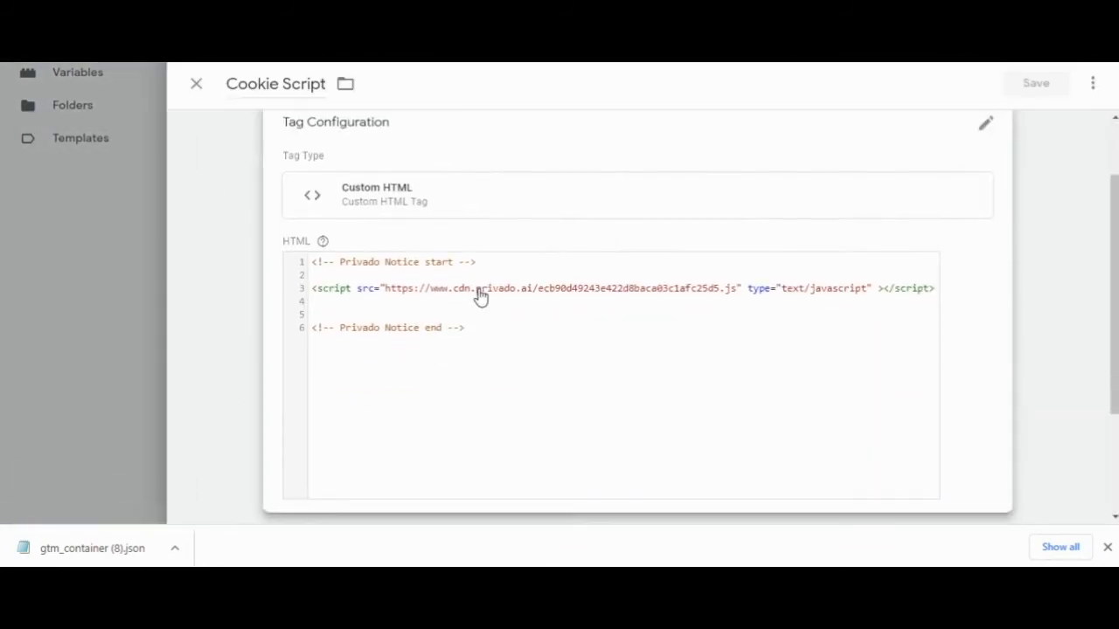
scroll(493, 323, down, 2)
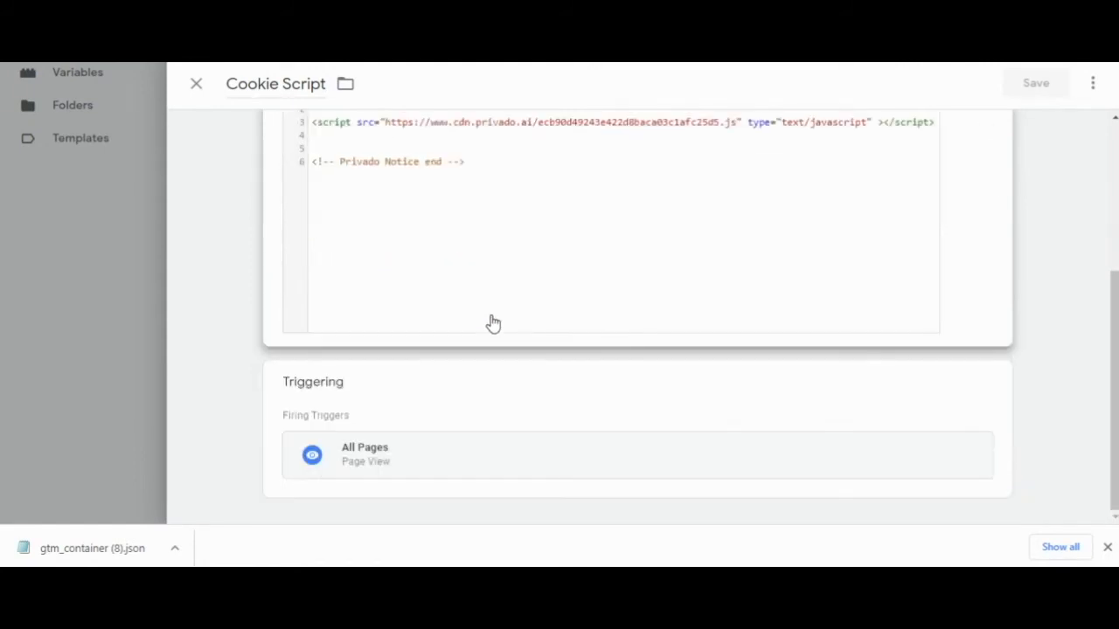
click(132, 275)
scroll(461, 290, down, 1)
scroll(460, 288, up, 3)
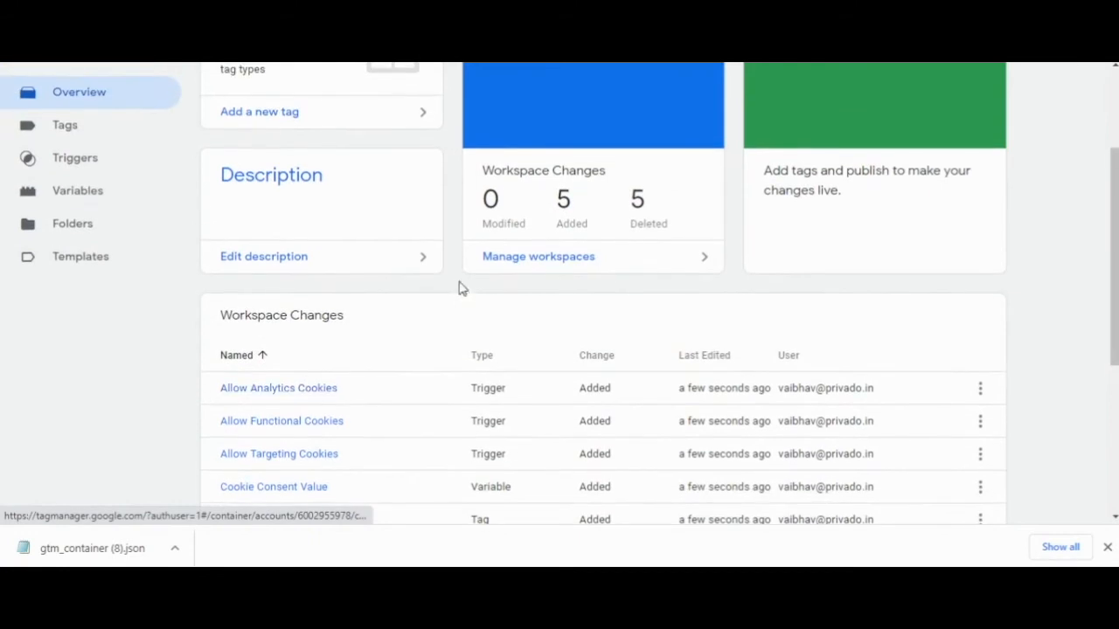
click(133, 172)
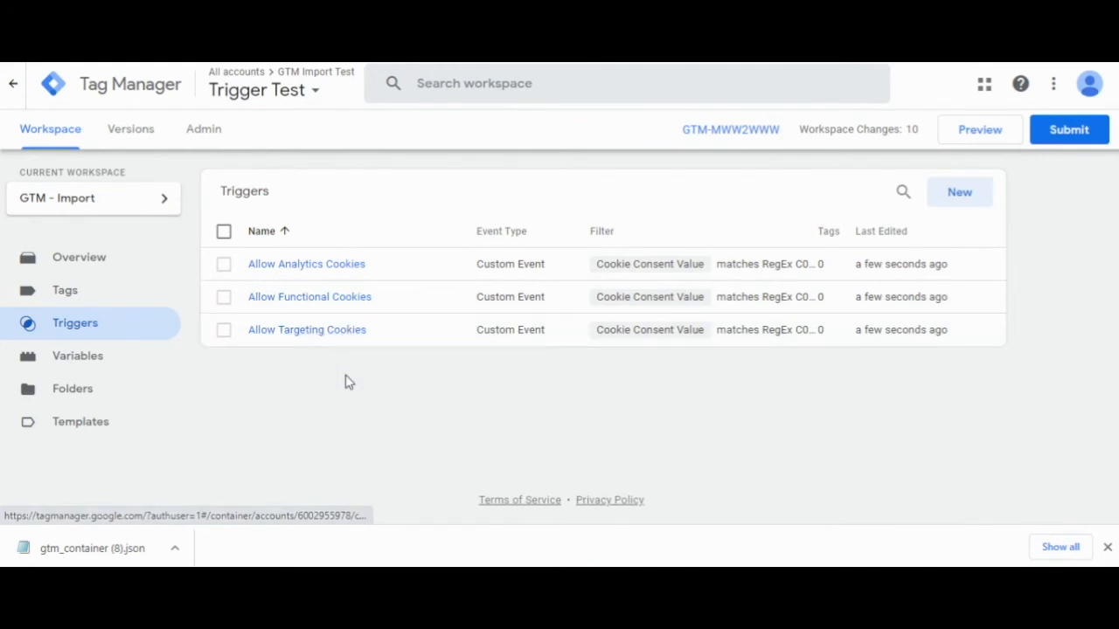
Start a new tag named "Google Analytics" with the tag type Google Analytics: Universal Analytics
click(157, 297)
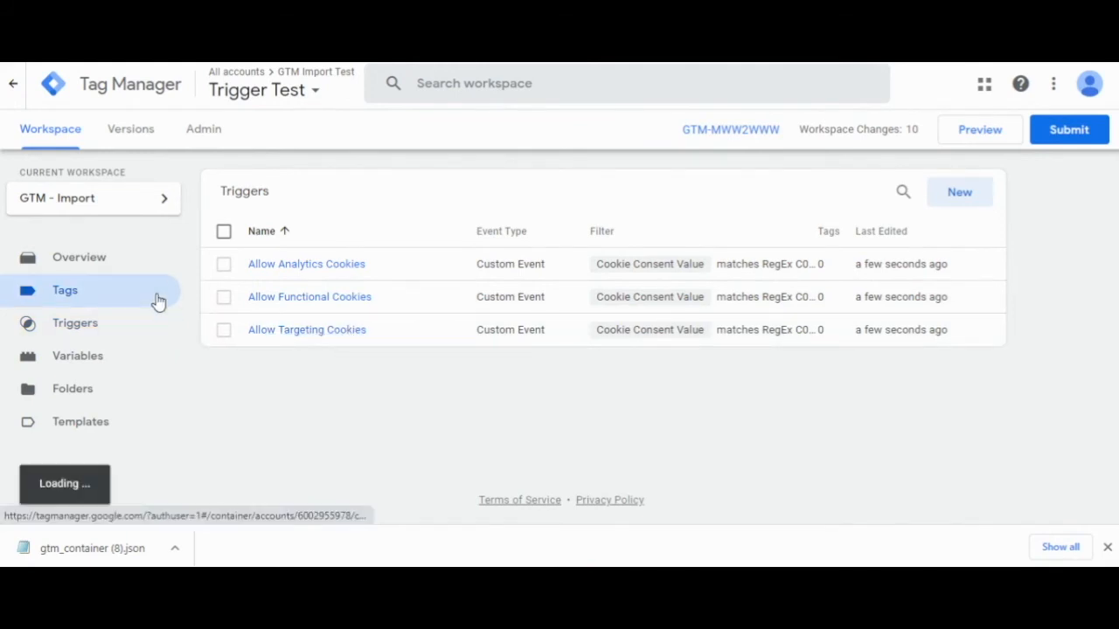
click(967, 187)
click(291, 85)
text(Google Analytics)
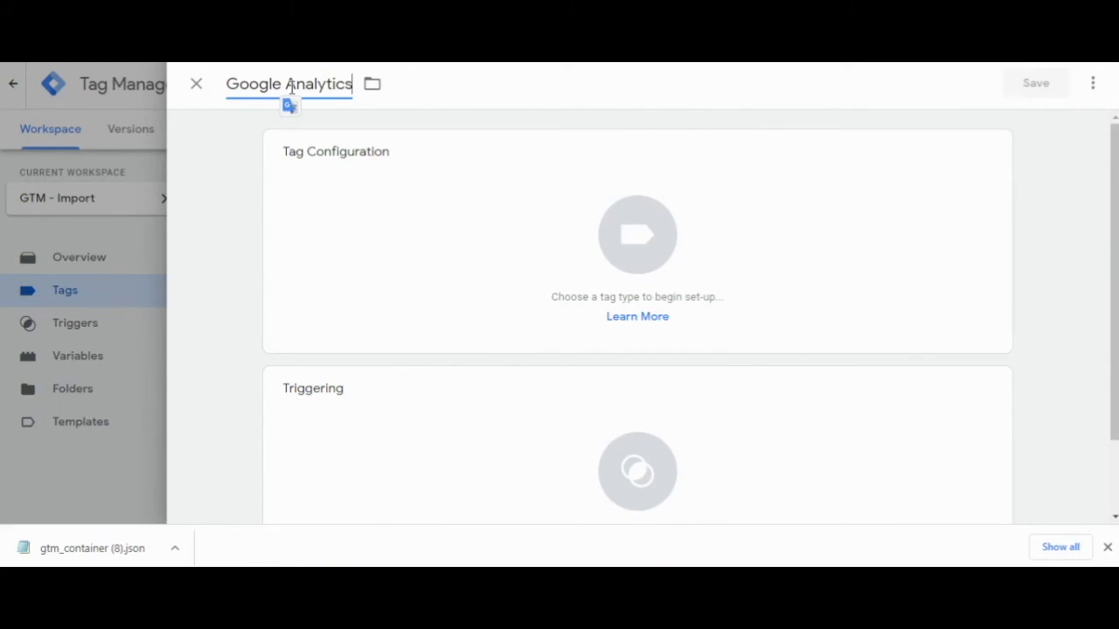
click(447, 288)
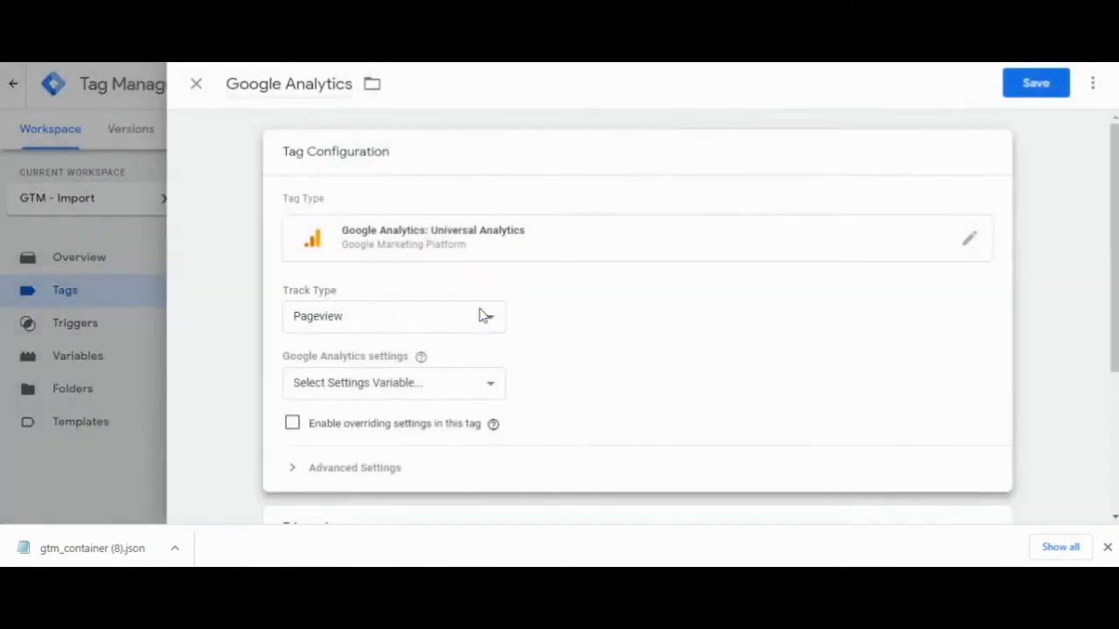
Assign Allow Analytics Cookies as the Google Analytics tag's firing trigger, and close the tag without saving it
scroll(477, 332, down, 5)
click(480, 413)
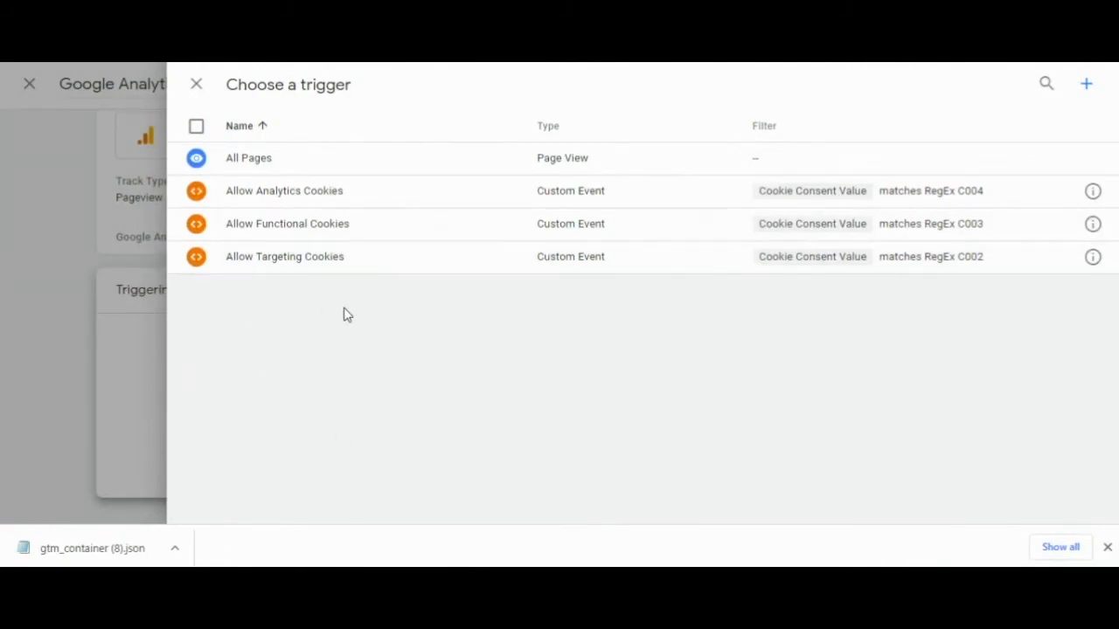
click(330, 198)
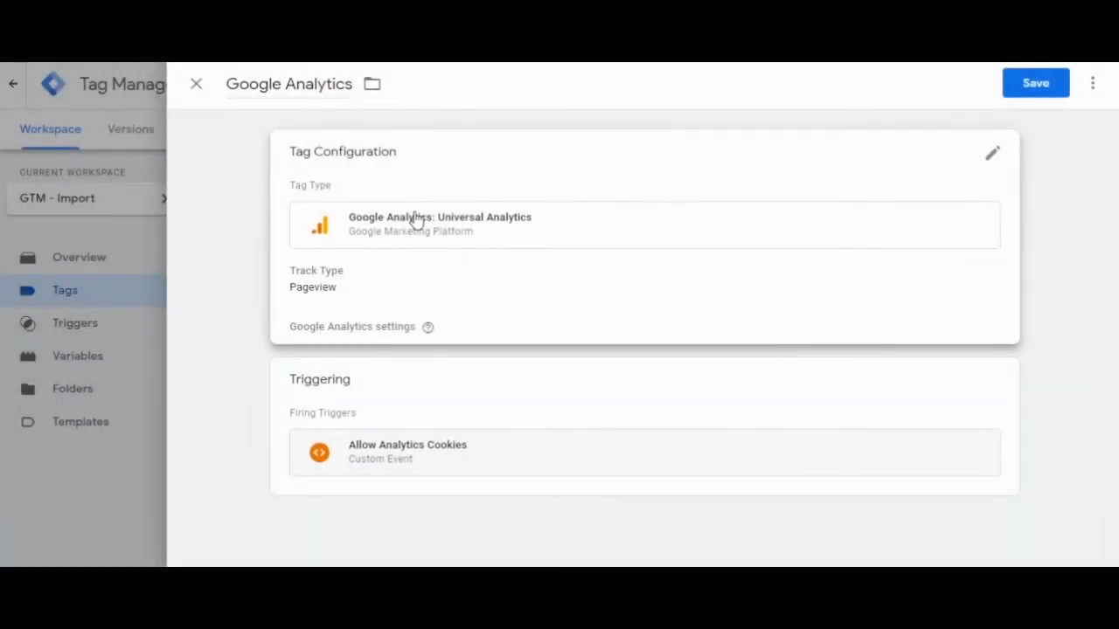
click(196, 84)
click(676, 280)
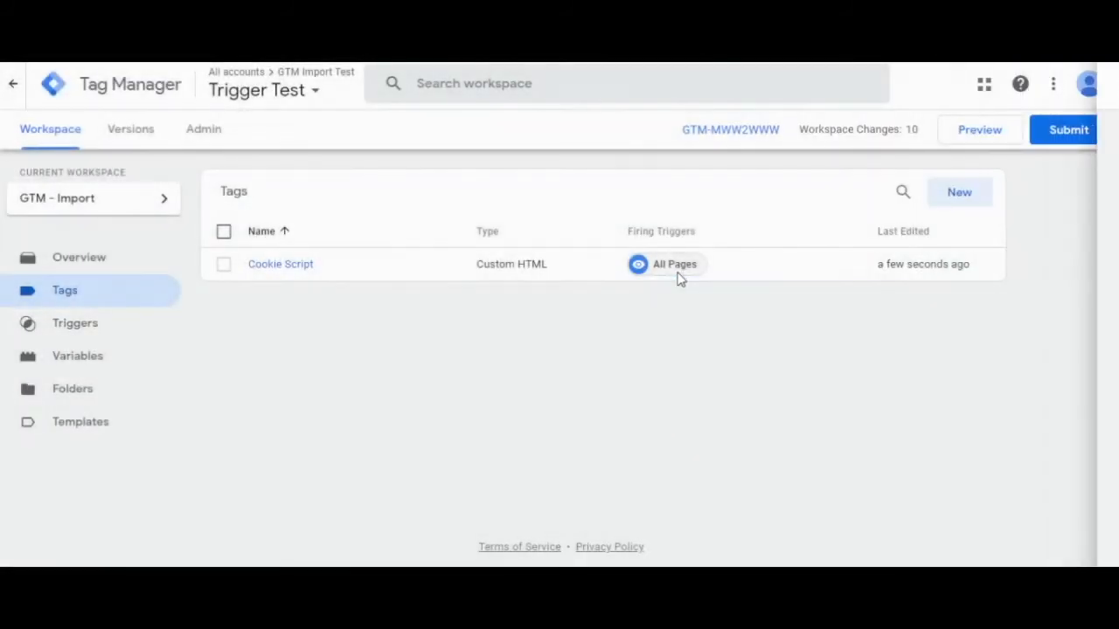
Look over the imported cookie triggers and return to the workspace's list of tags
click(130, 331)
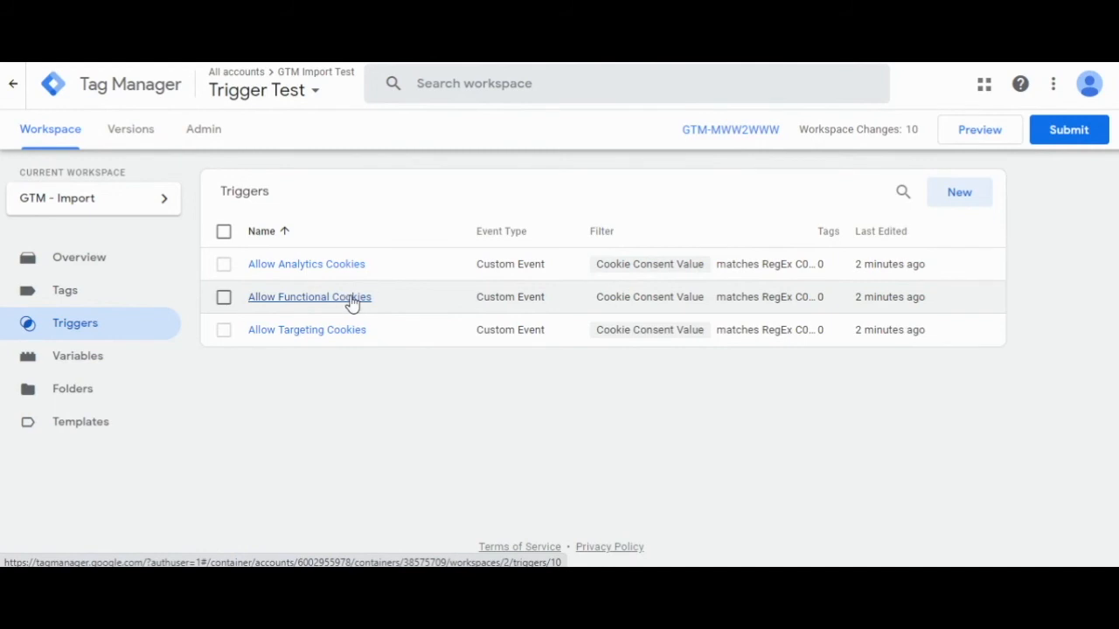
click(129, 302)
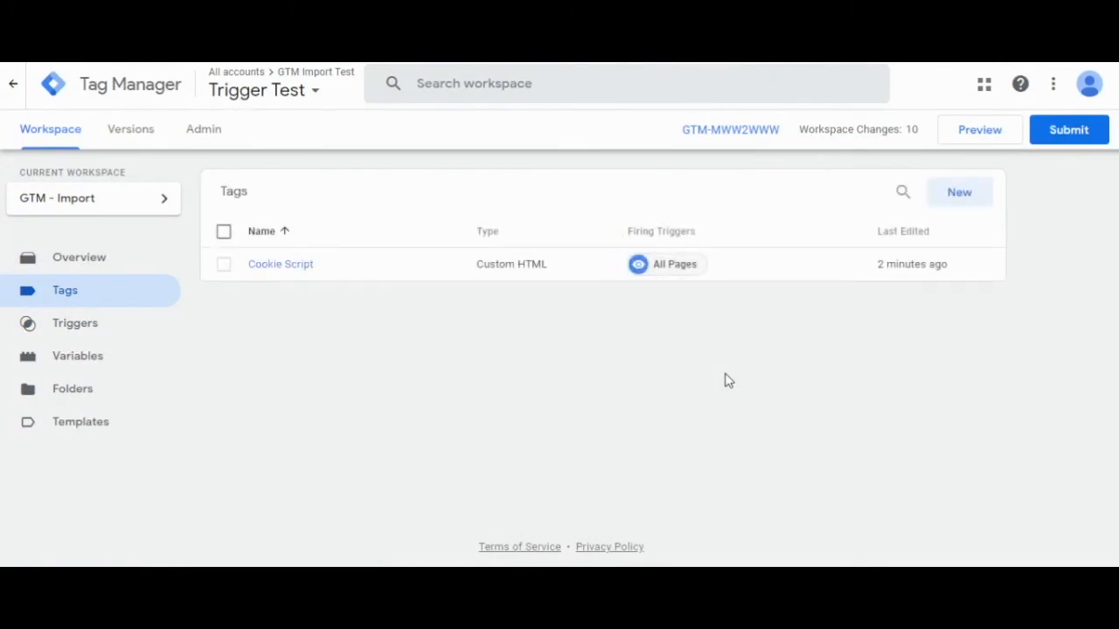
click(1054, 140)
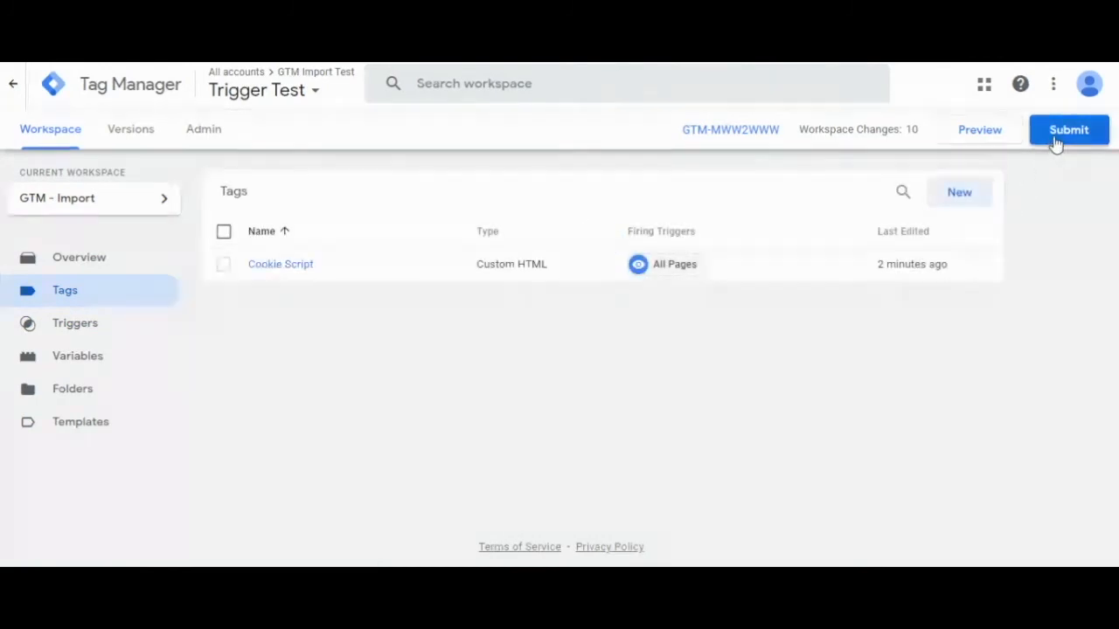
click(462, 273)
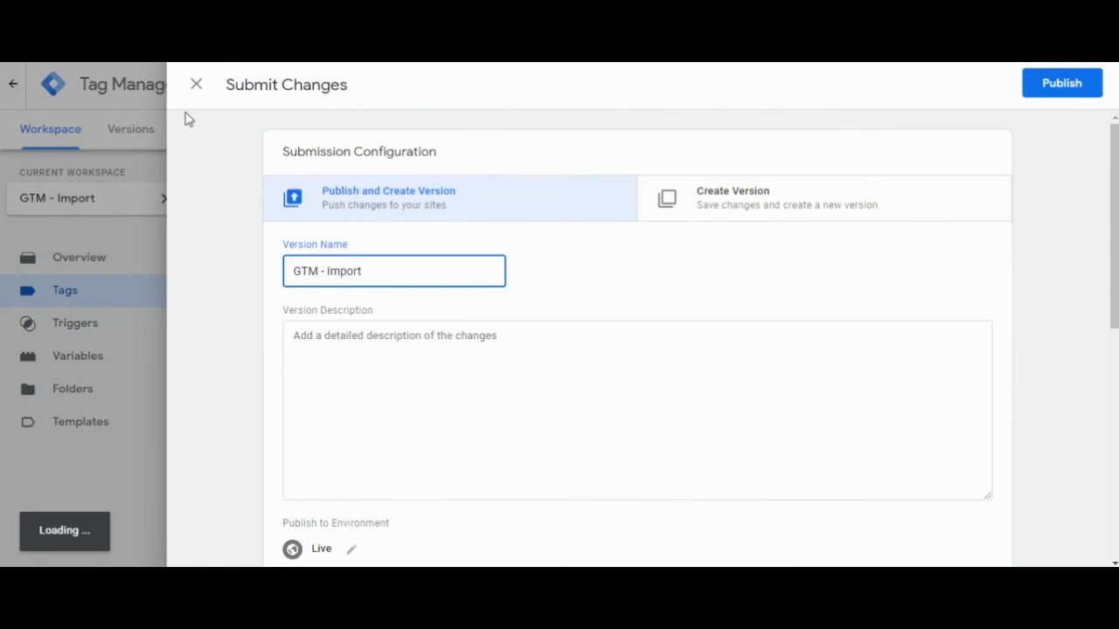
click(196, 84)
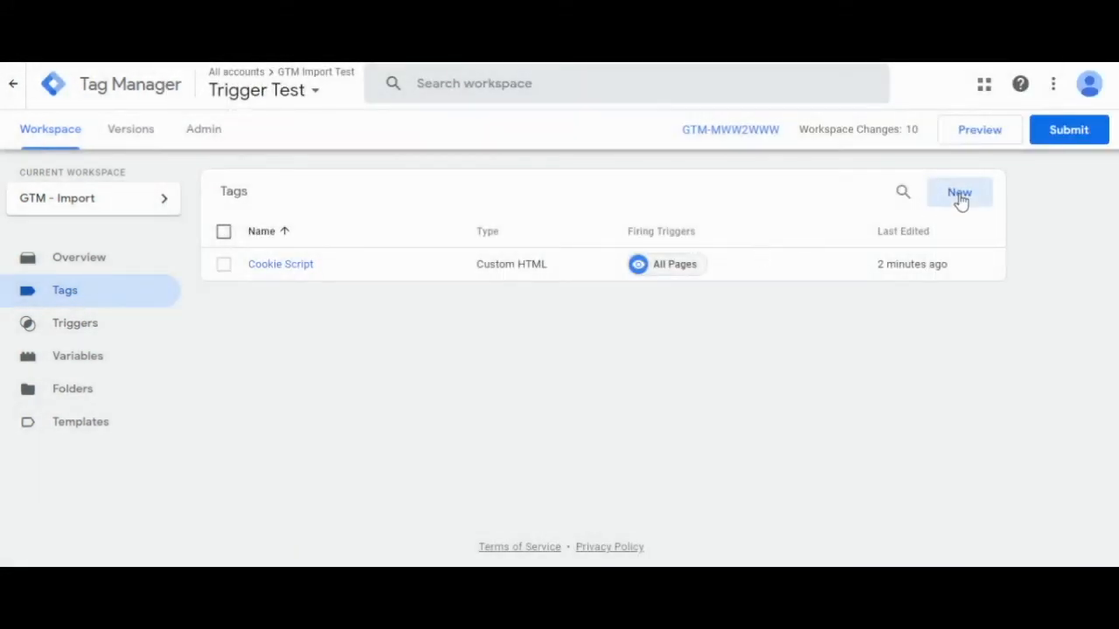
Start a new tag named "GA Analytics" with the tag type Google Analytics: Universal Analytics
click(960, 194)
click(295, 84)
text(GA)
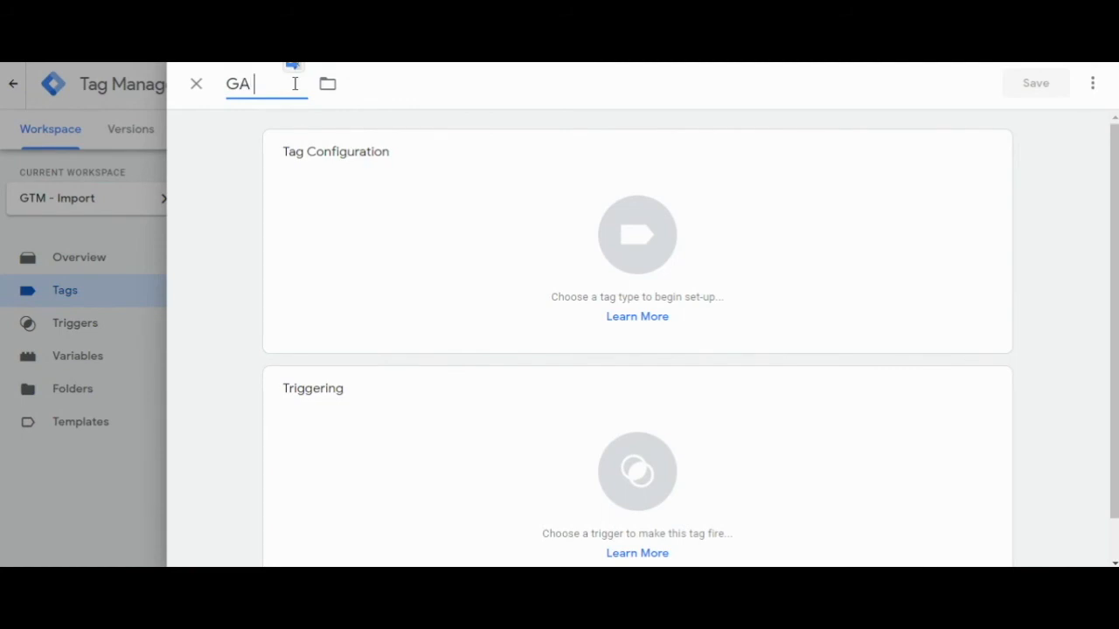
text( Analytics)
click(375, 195)
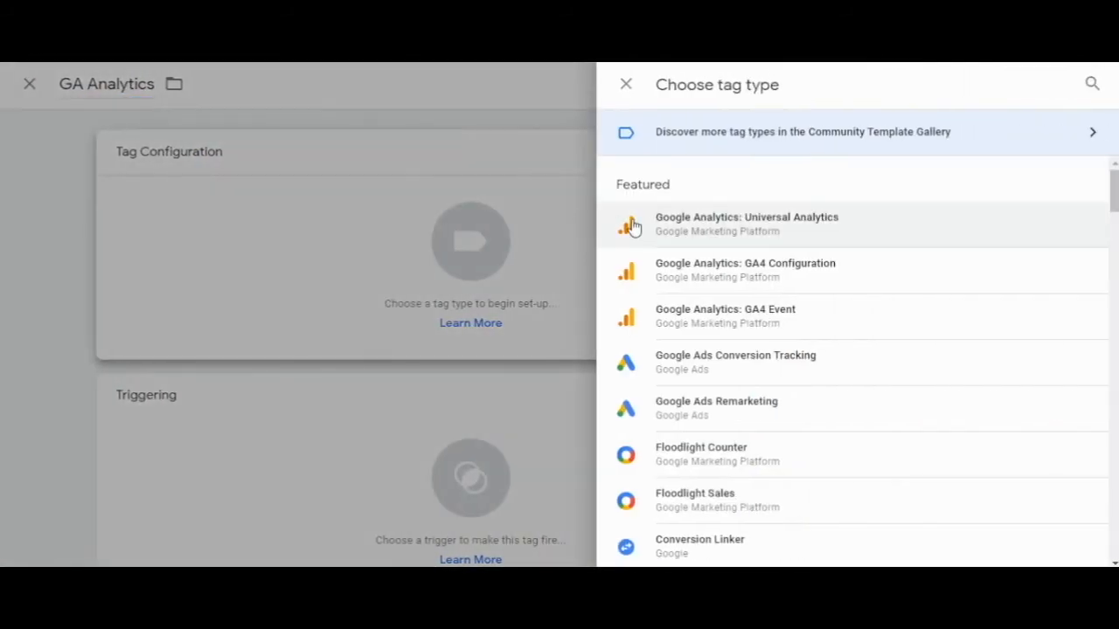
click(737, 229)
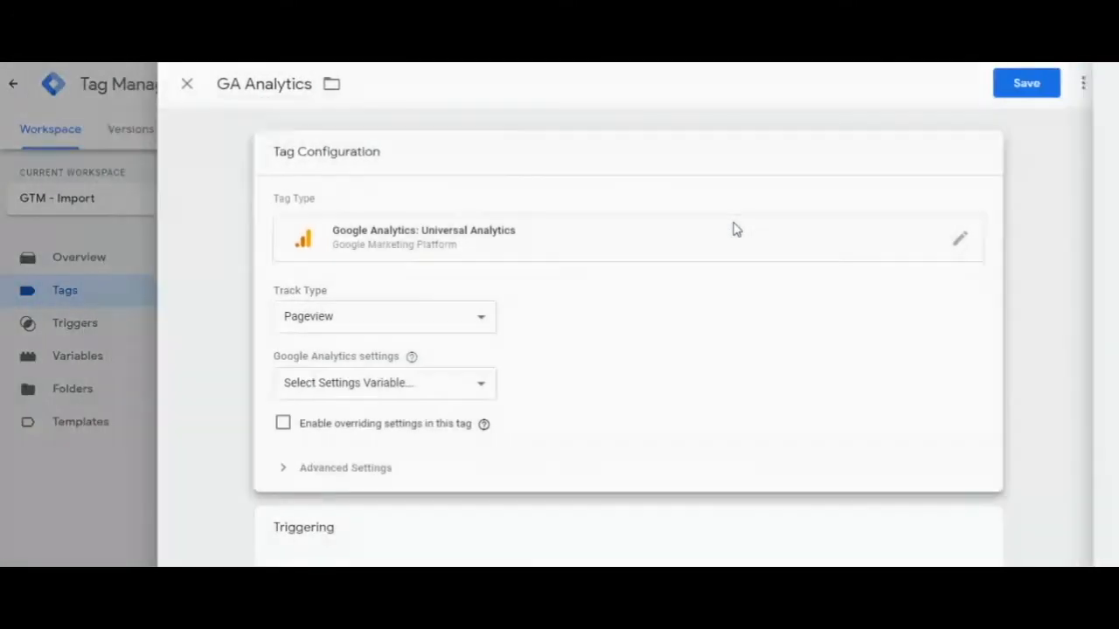
Assign Allow Analytics Cookies as the GA Analytics tag's firing trigger and try to save the tag
scroll(542, 304, down, 2)
click(554, 420)
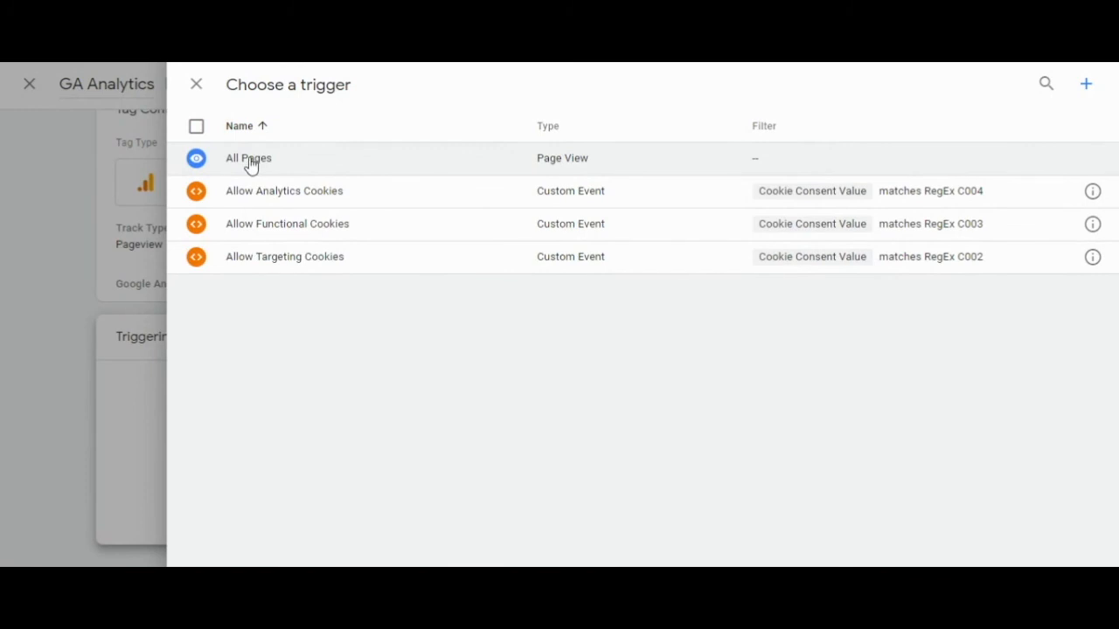
click(266, 197)
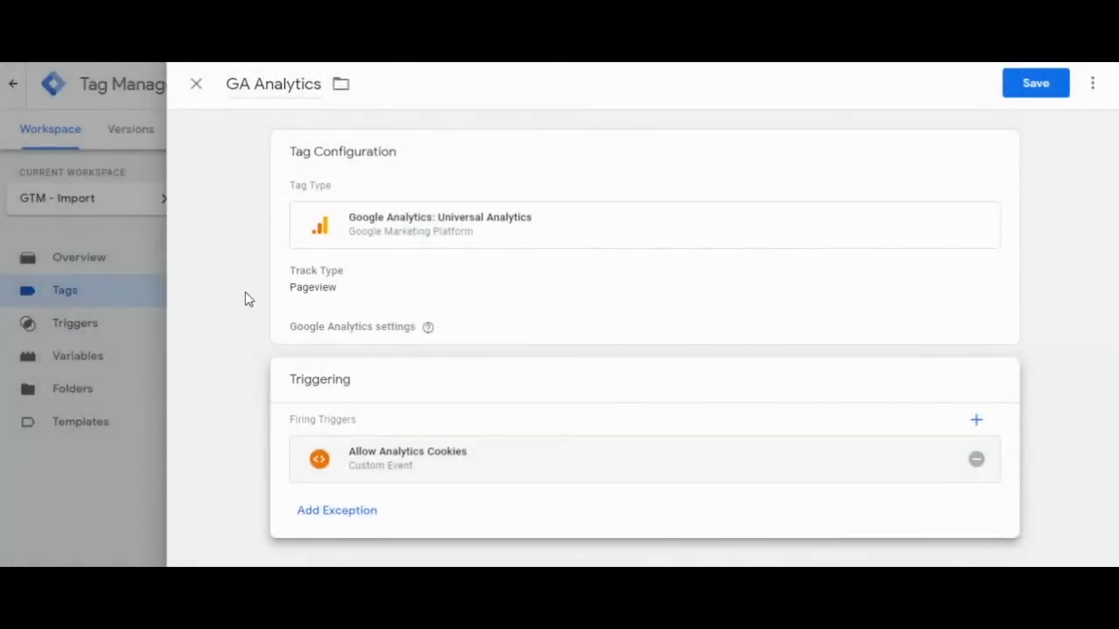
click(1022, 91)
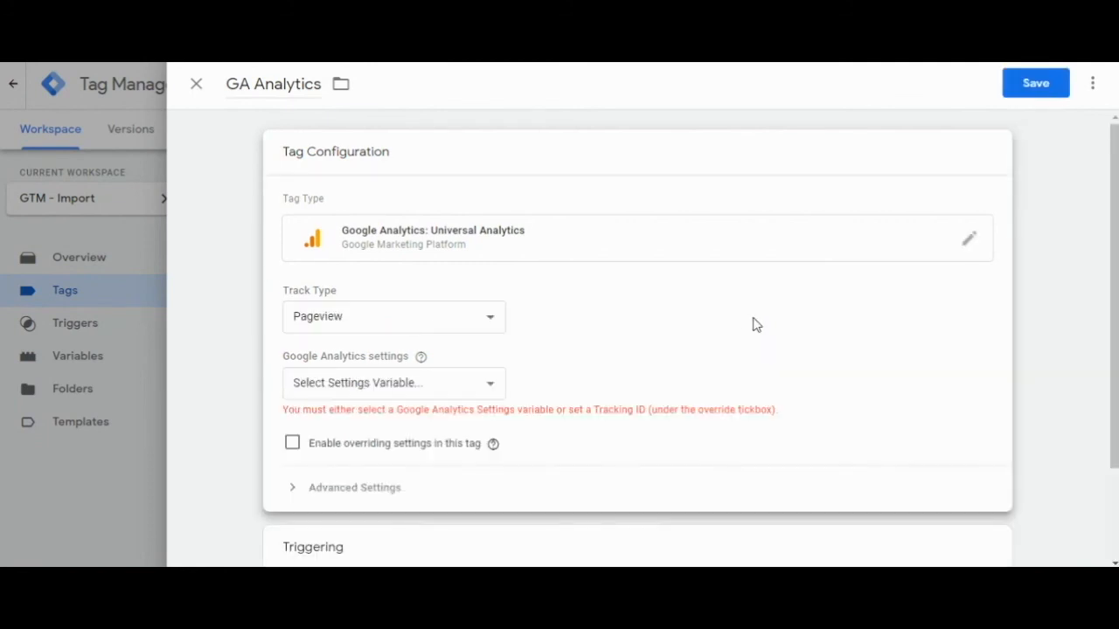
Examine the GA Analytics tag's configuration, including its settings variable requirement, tag type and firing trigger
scroll(682, 343, down, 3)
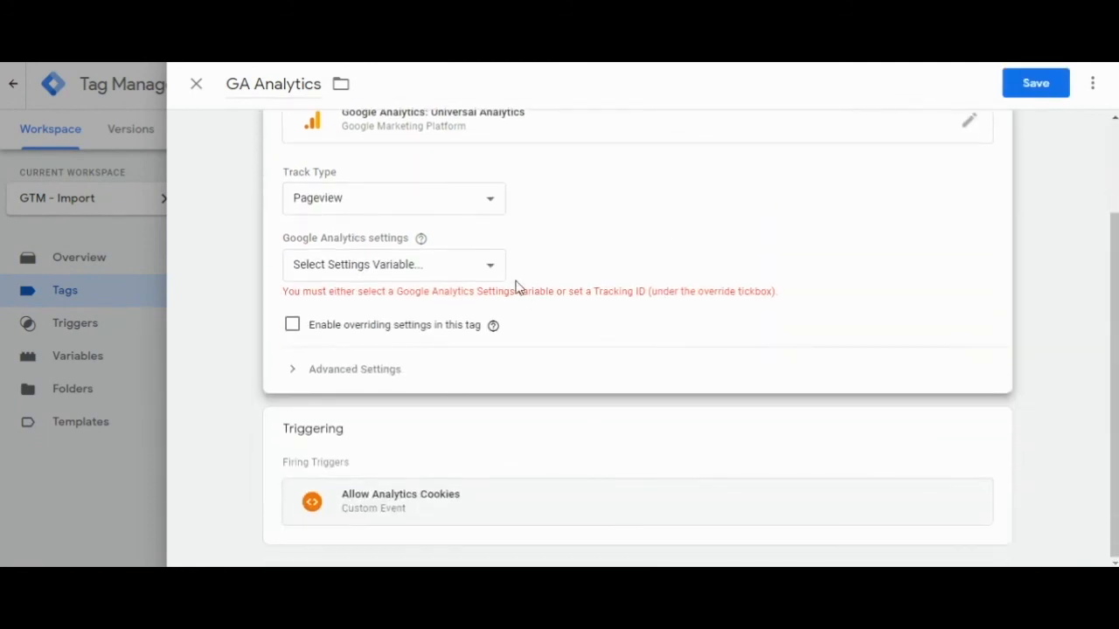
click(448, 264)
click(514, 273)
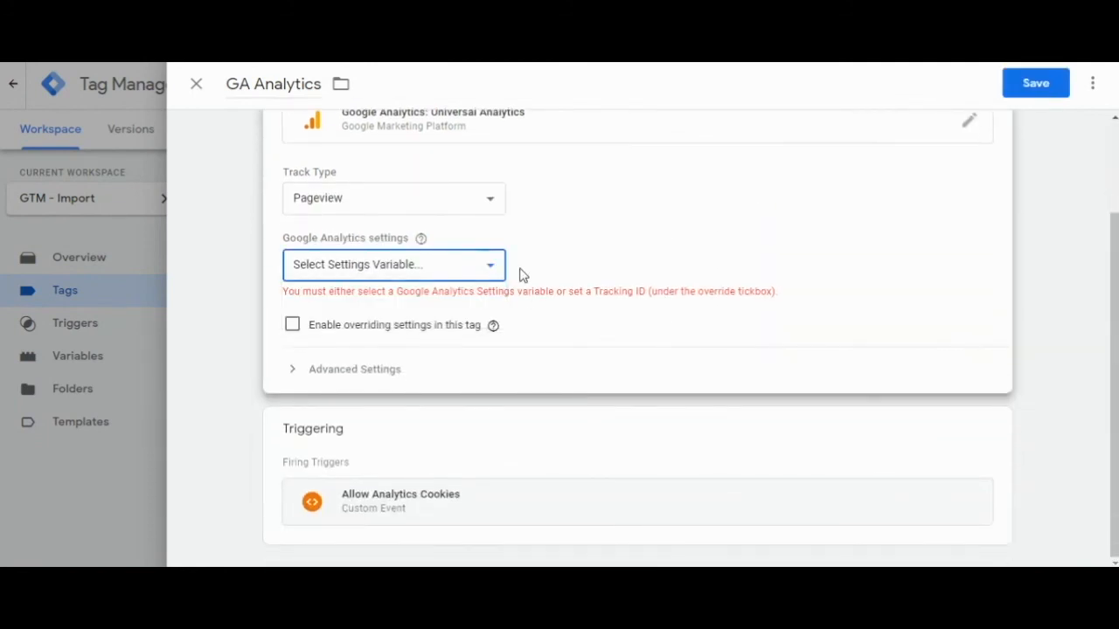
scroll(528, 324, up, 3)
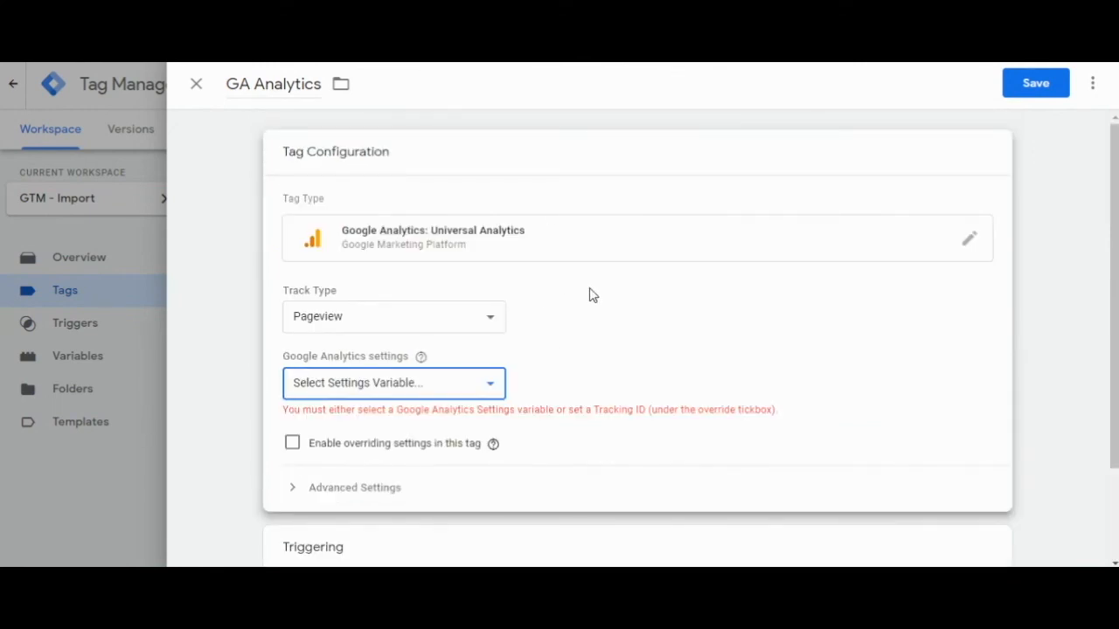
scroll(591, 295, down, 3)
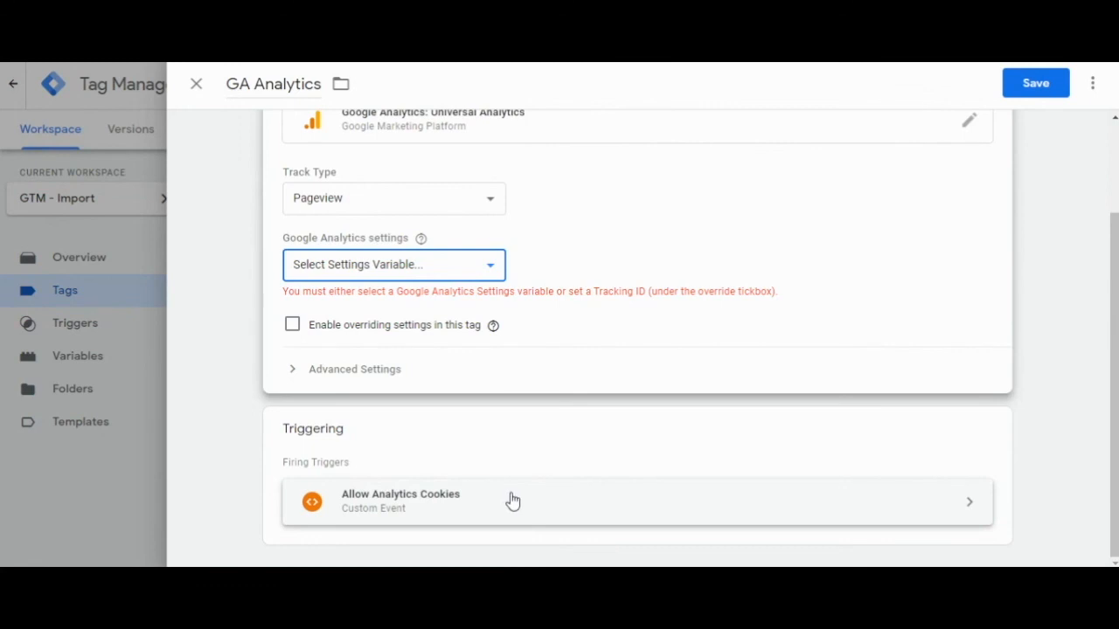
scroll(544, 393, up, 3)
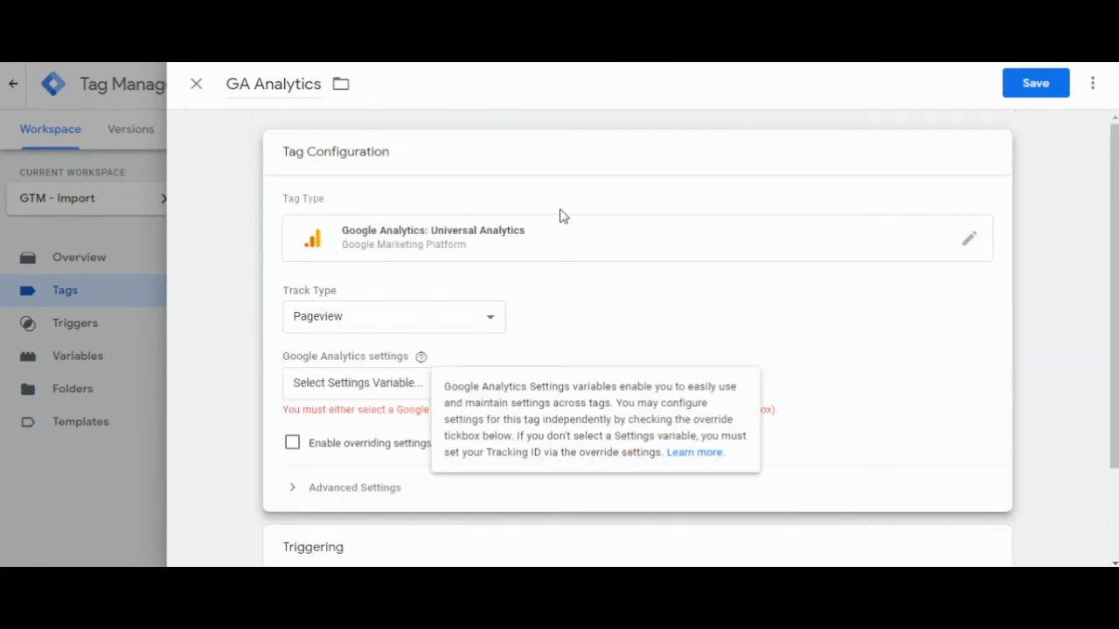
scroll(602, 303, down, 3)
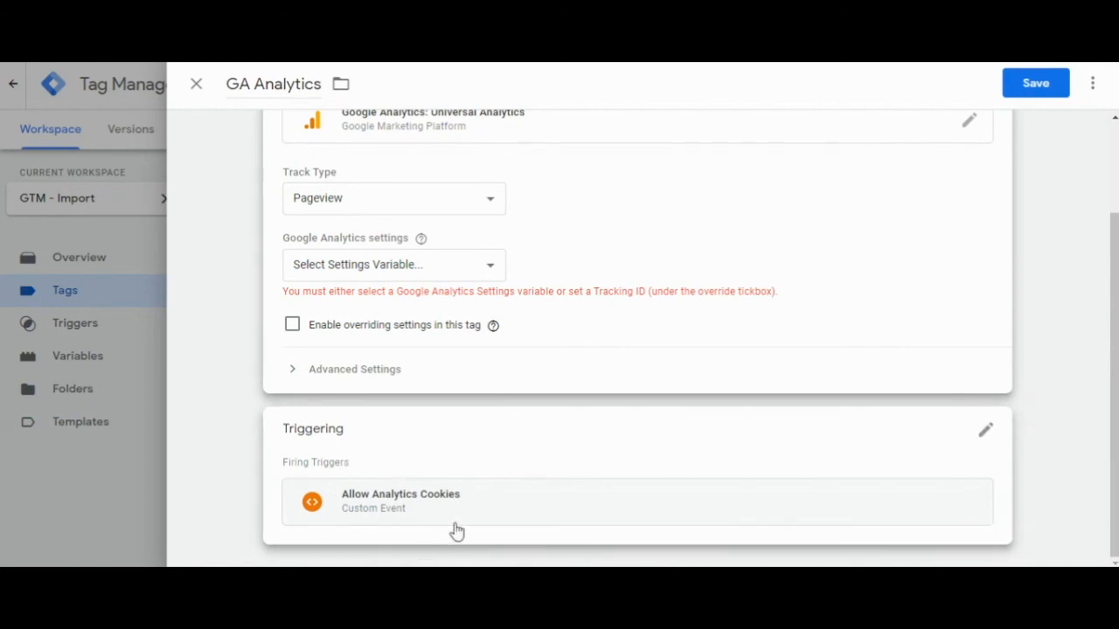
scroll(476, 402, up, 2)
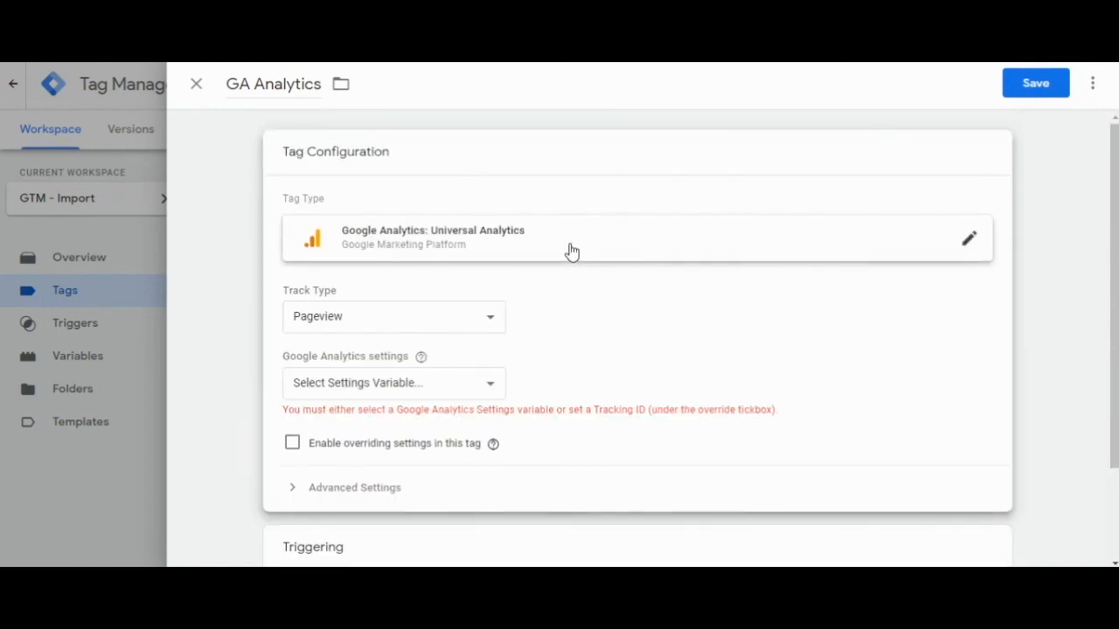
scroll(585, 342, down, 2)
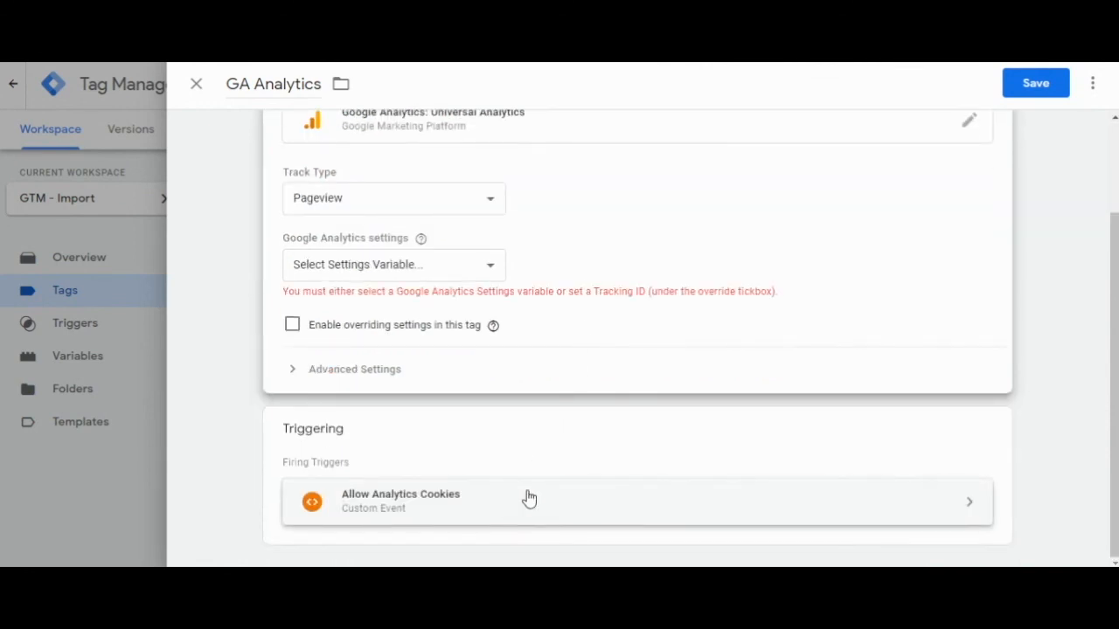
scroll(492, 497, up, 2)
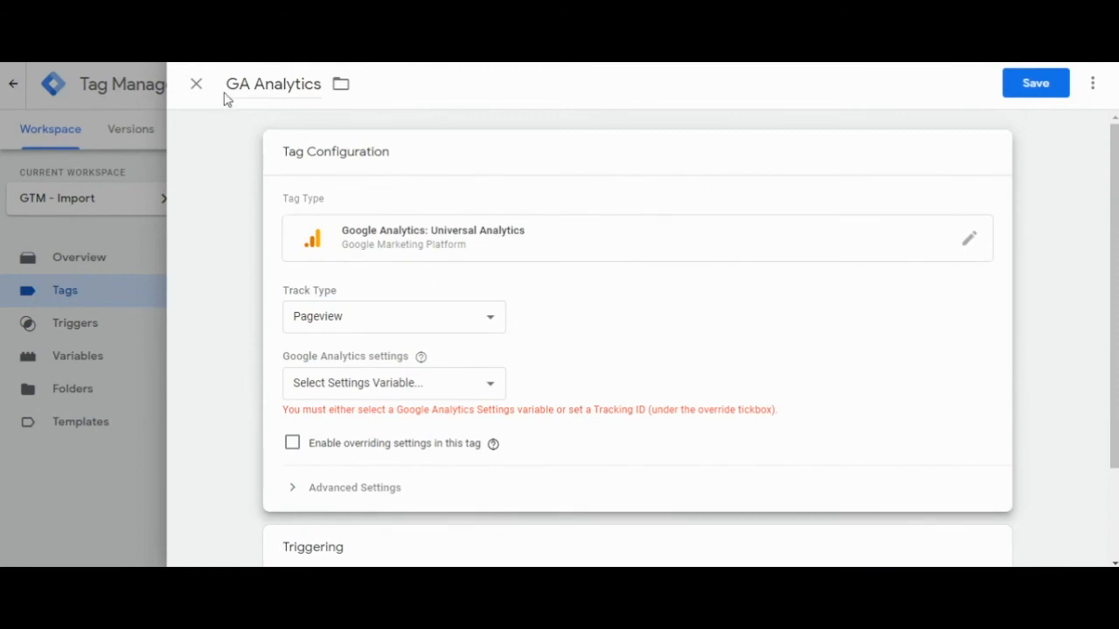
Close the GA Analytics tag without saving it and open the workspace's triggers list
click(198, 86)
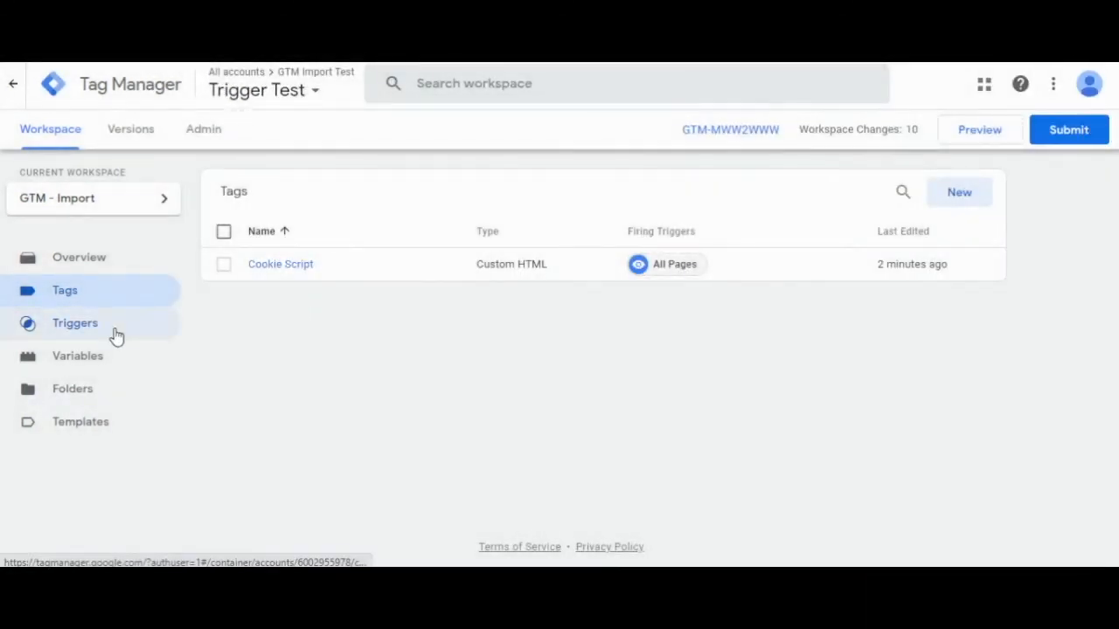
click(113, 332)
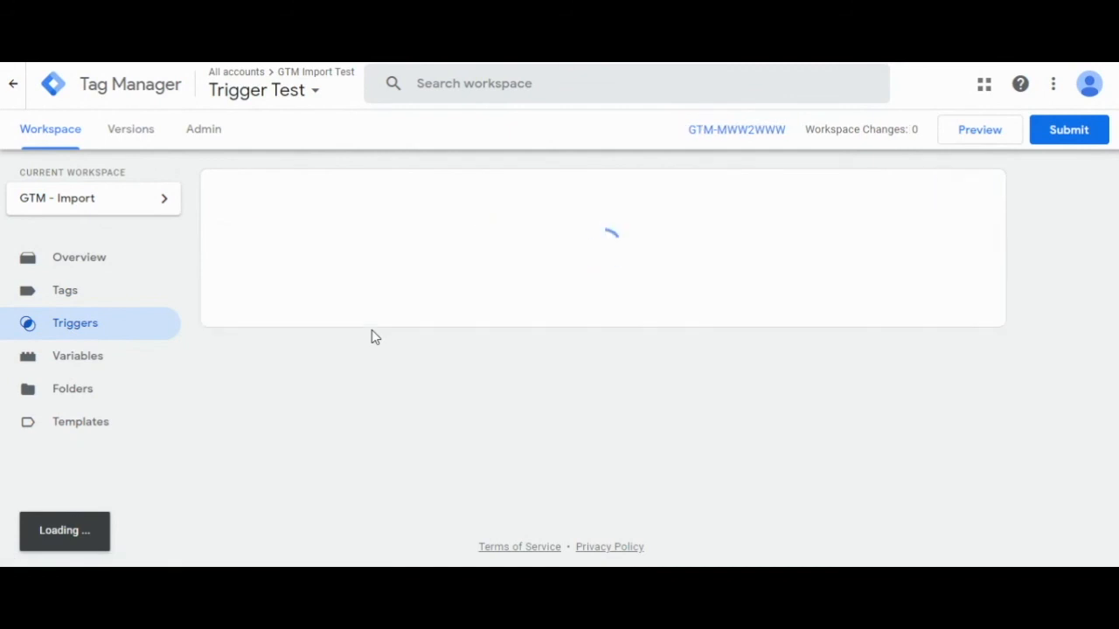